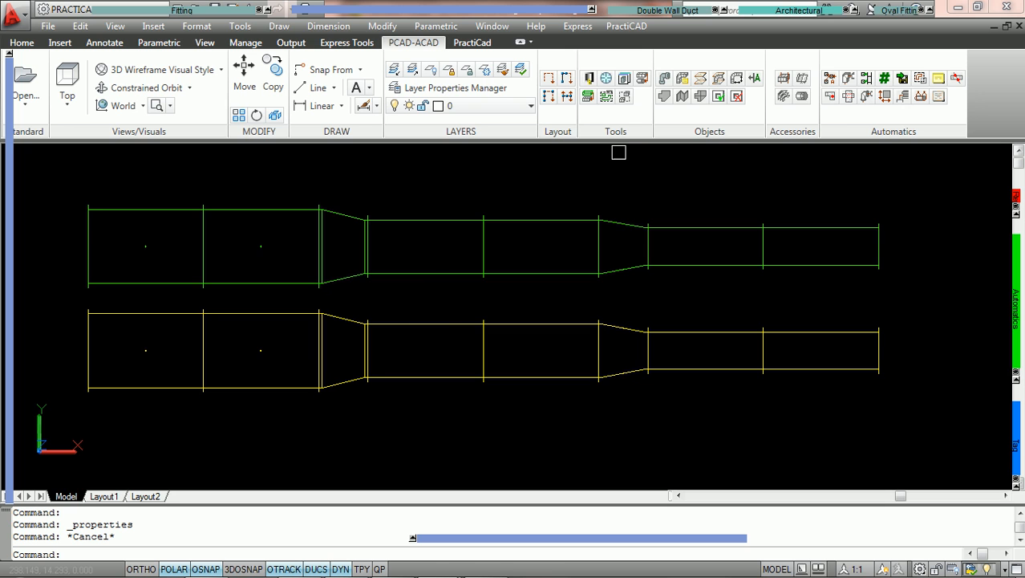
Step: Enable differentiating piece numbers by special instructions in the PractiCAD library's Ductwork settings, save the change and close the library
click(590, 79)
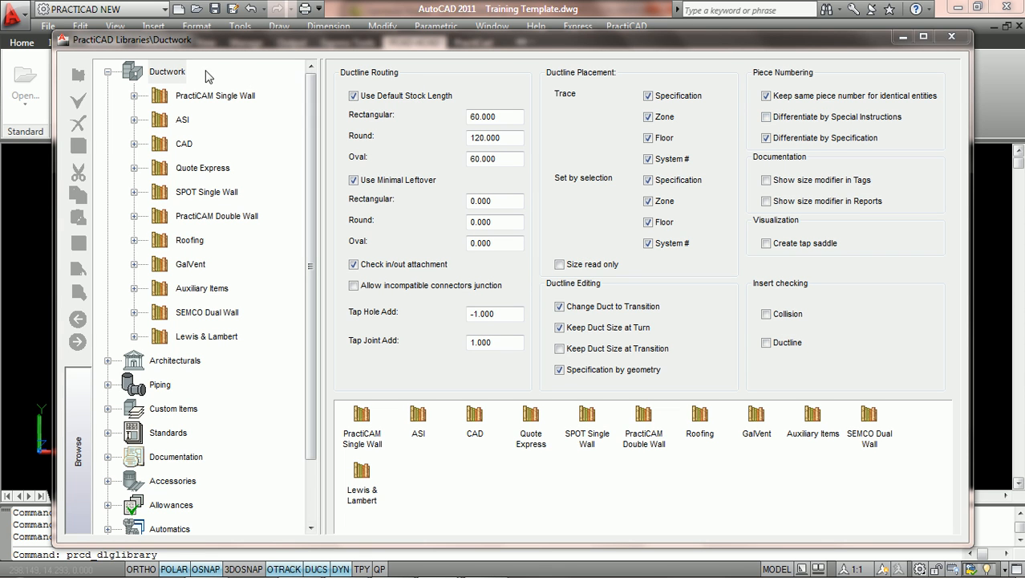
click(166, 74)
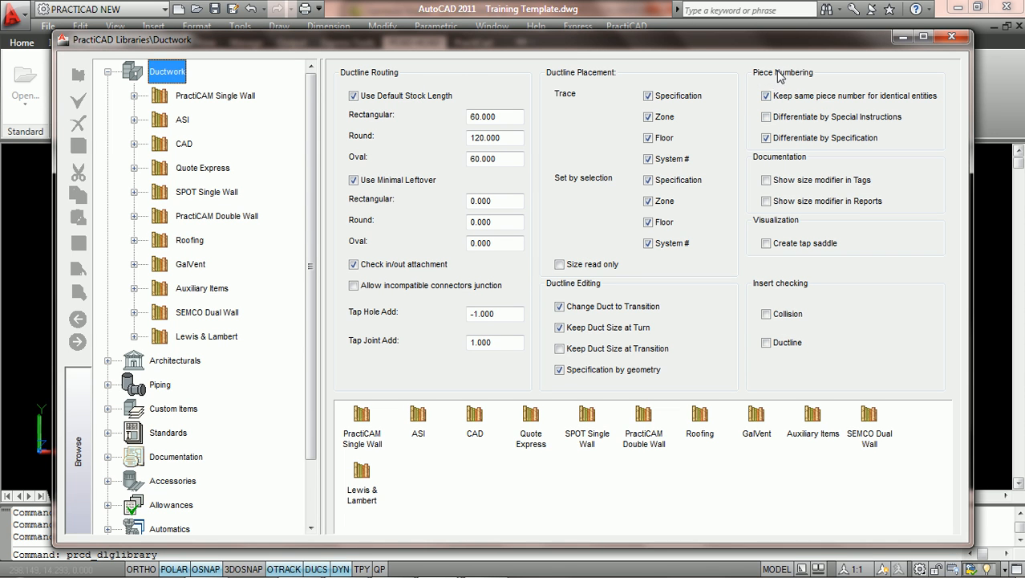
click(766, 117)
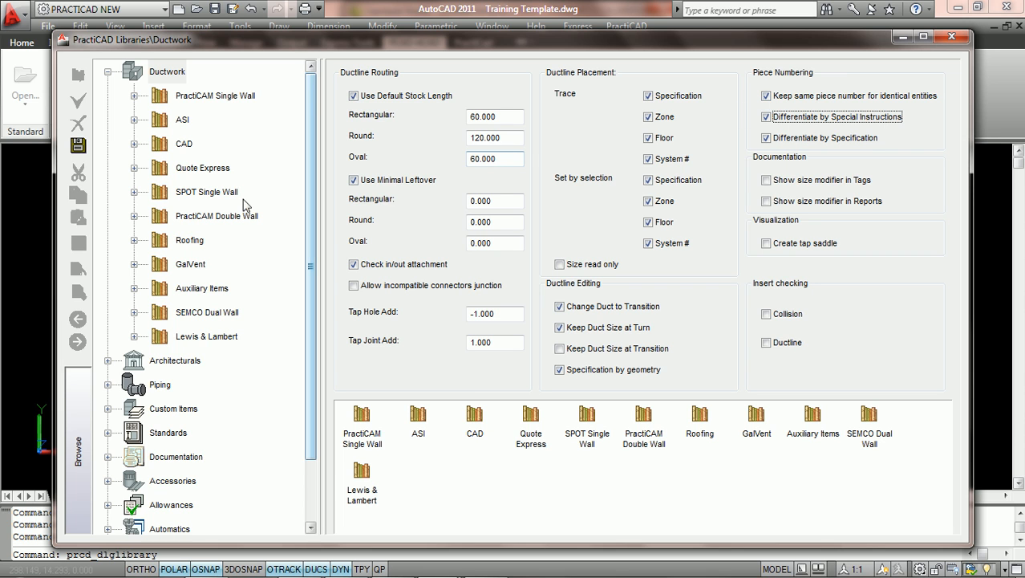
click(76, 148)
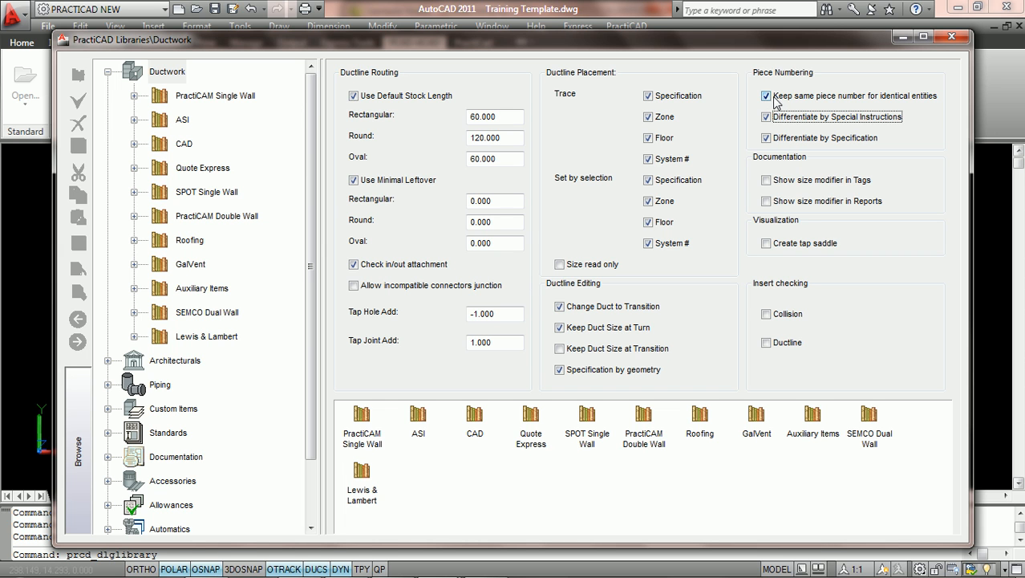
click(951, 36)
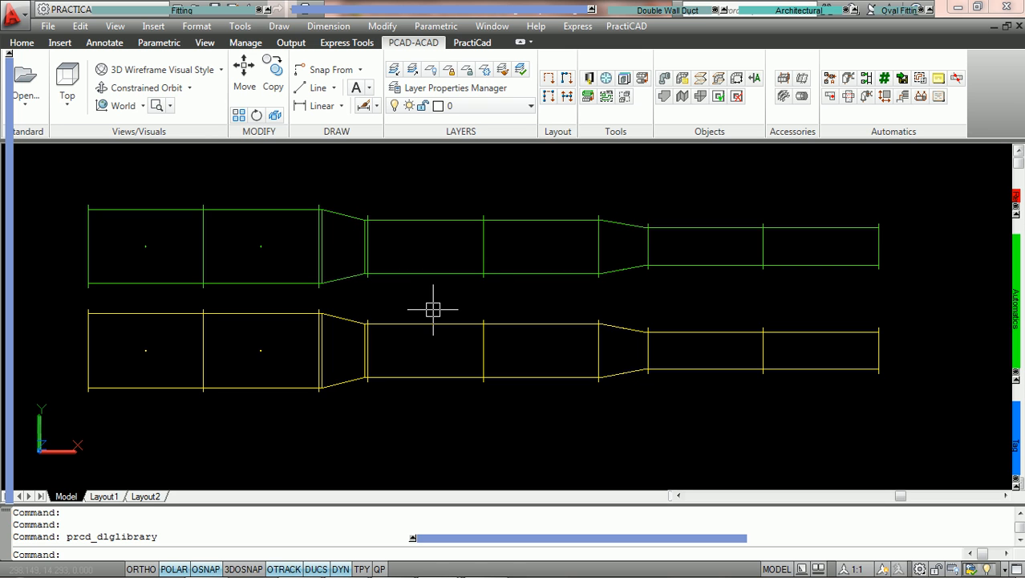
Step: Examine the shared properties of the first yellow and first green duct pieces, including geometry, technology and identification, and clear the selection
click(154, 321)
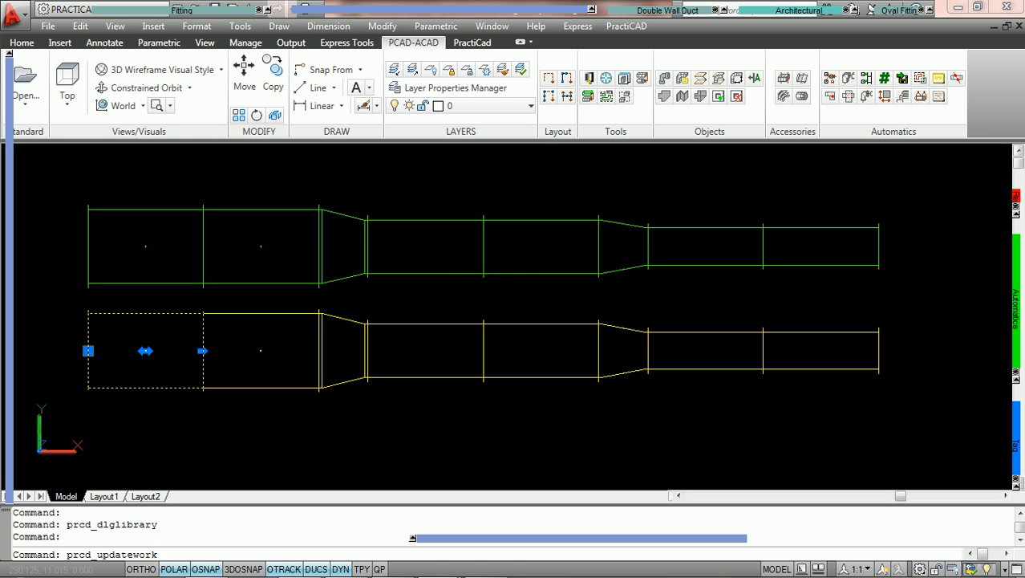
click(160, 281)
right_click(560, 280)
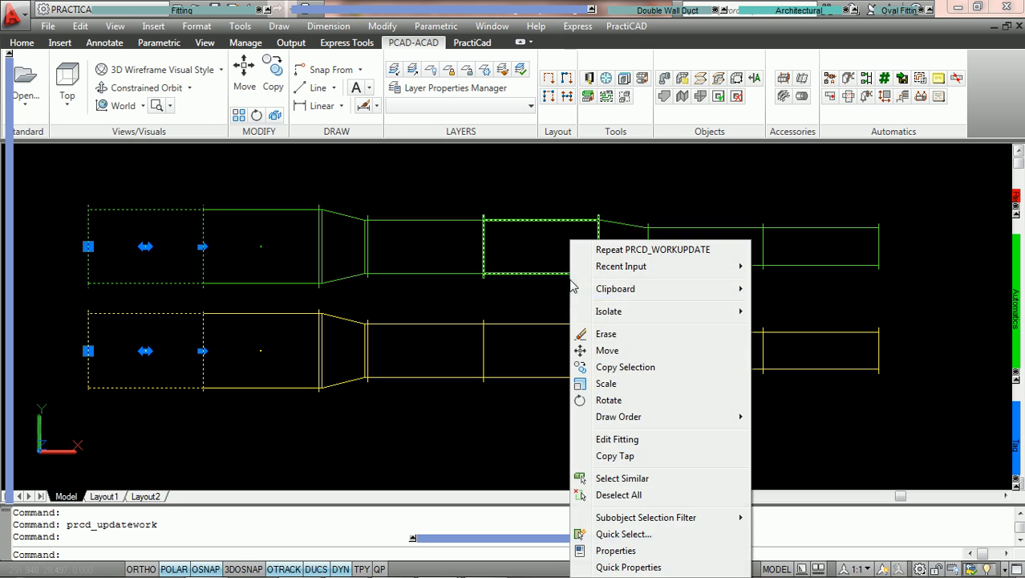
click(614, 549)
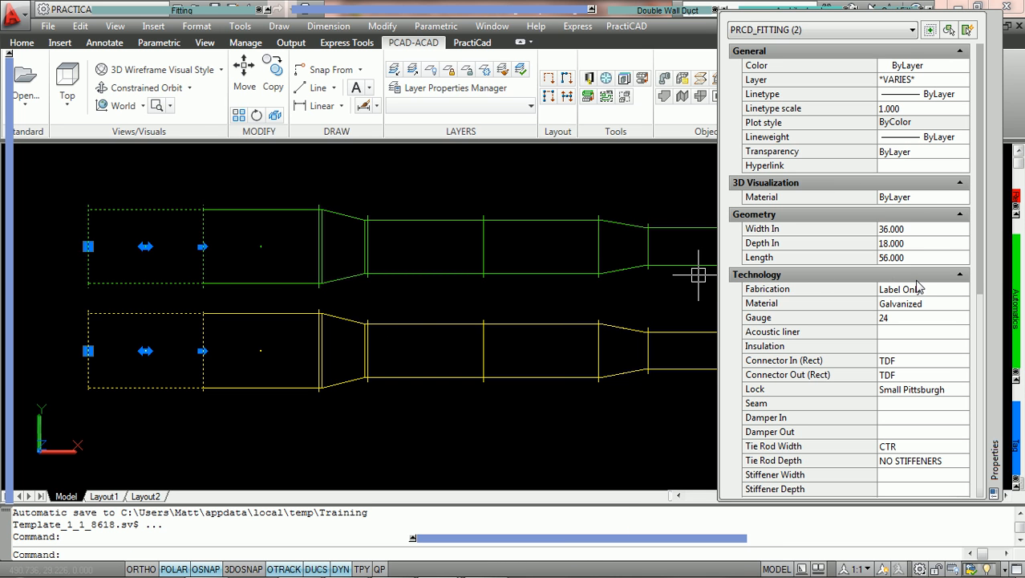
scroll(922, 257, down, 3)
scroll(936, 179, down, 2)
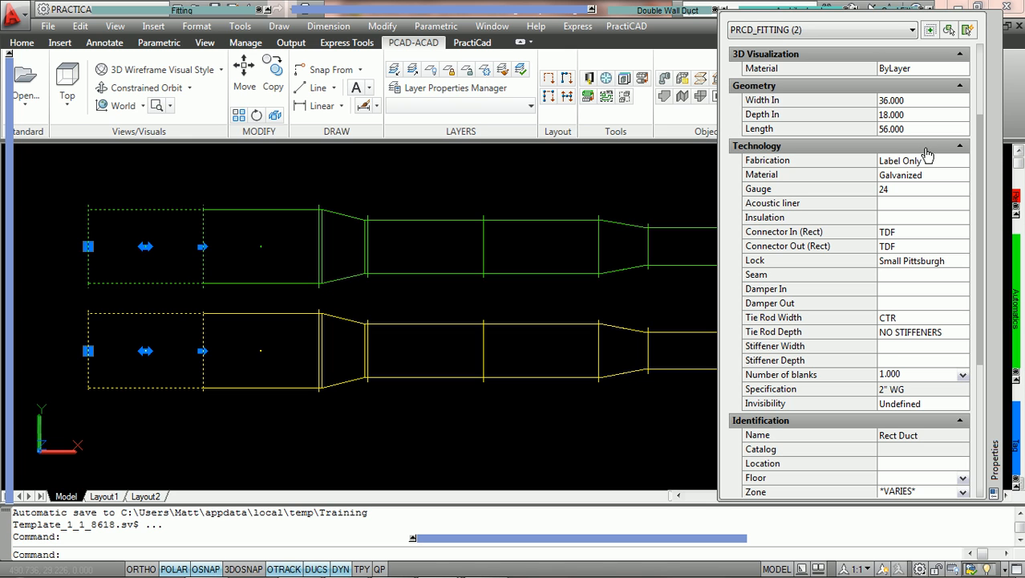
scroll(927, 154, down, 3)
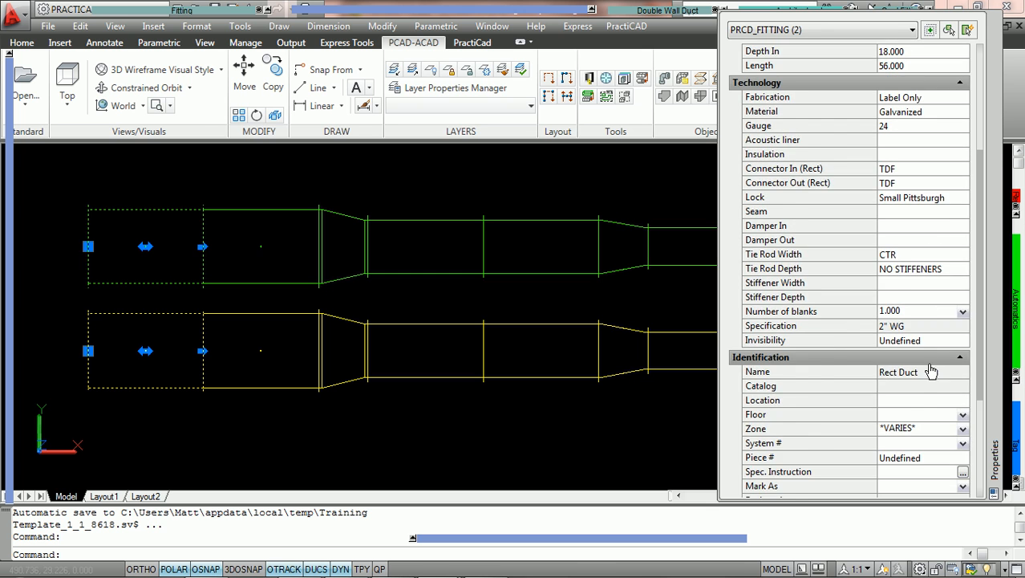
scroll(929, 315, down, 3)
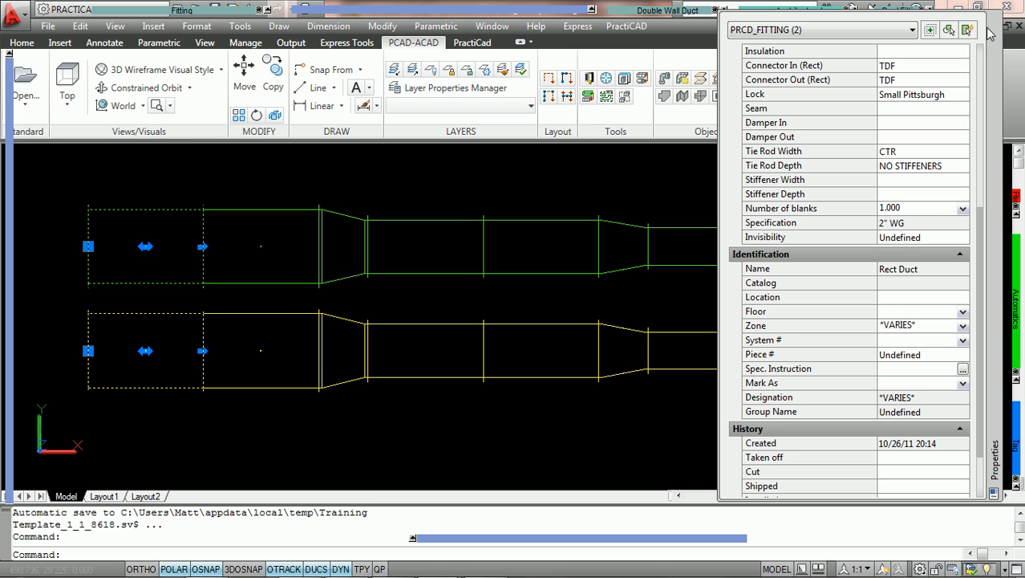
click(994, 22)
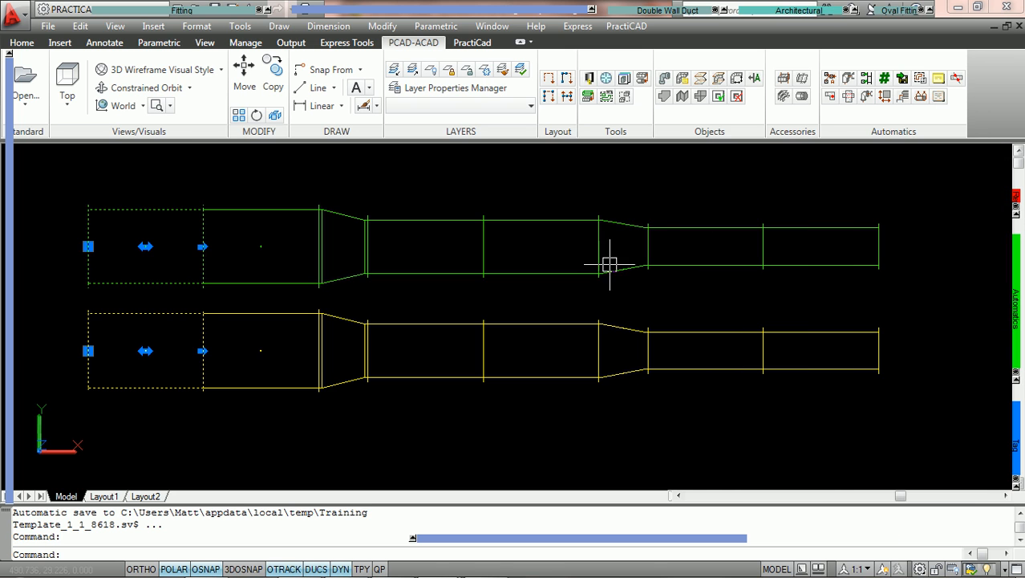
key(Escape)
Step: Number the pieces of the green duct run with Piece Numbering Supply - DF, starting from its first duct, and clear the selection
mouse_move(1016, 313)
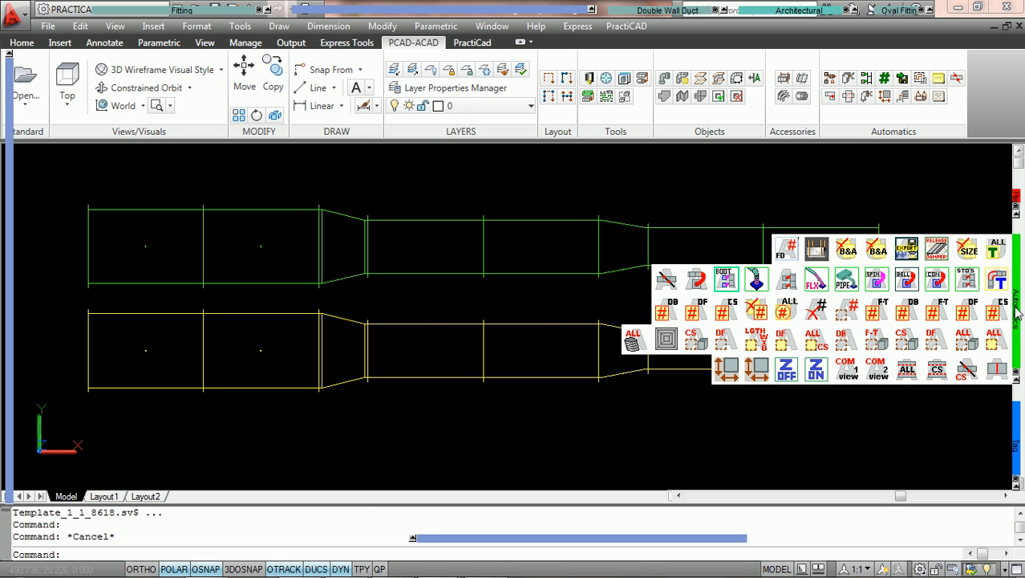
click(969, 315)
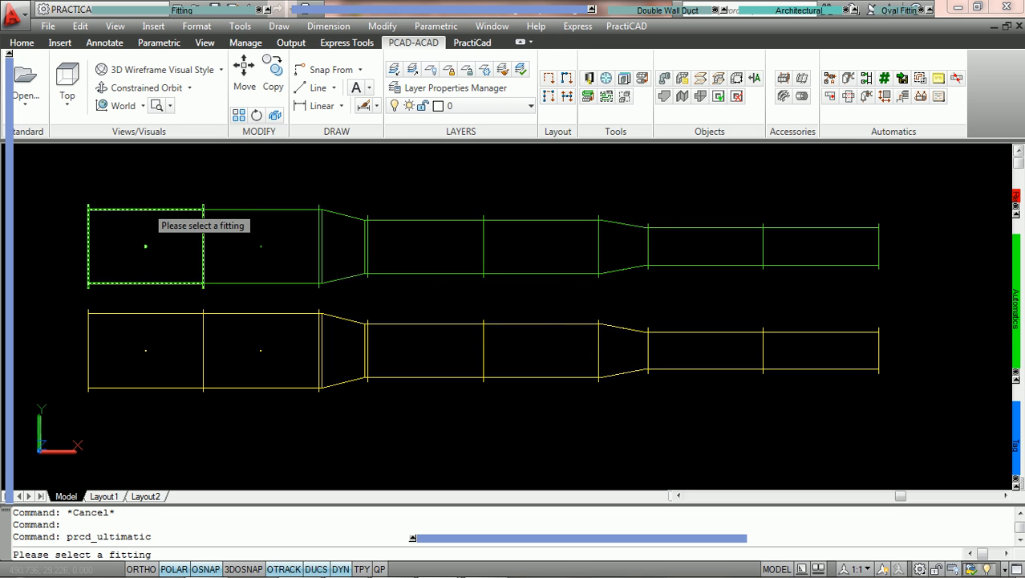
click(145, 206)
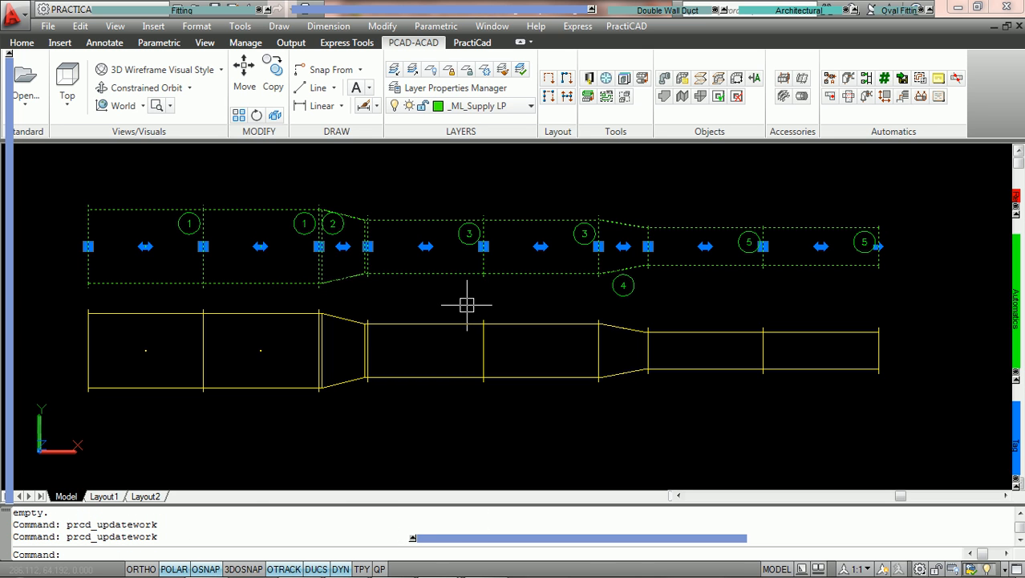
key(Escape)
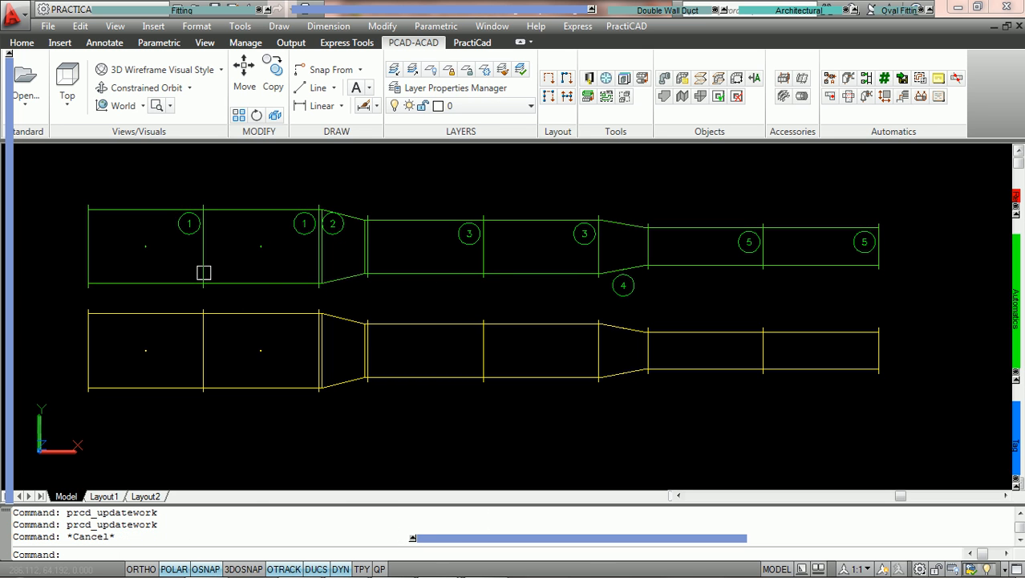
click(276, 282)
mouse_move(491, 253)
middle_drag(470, 298, 487, 280)
click(173, 352)
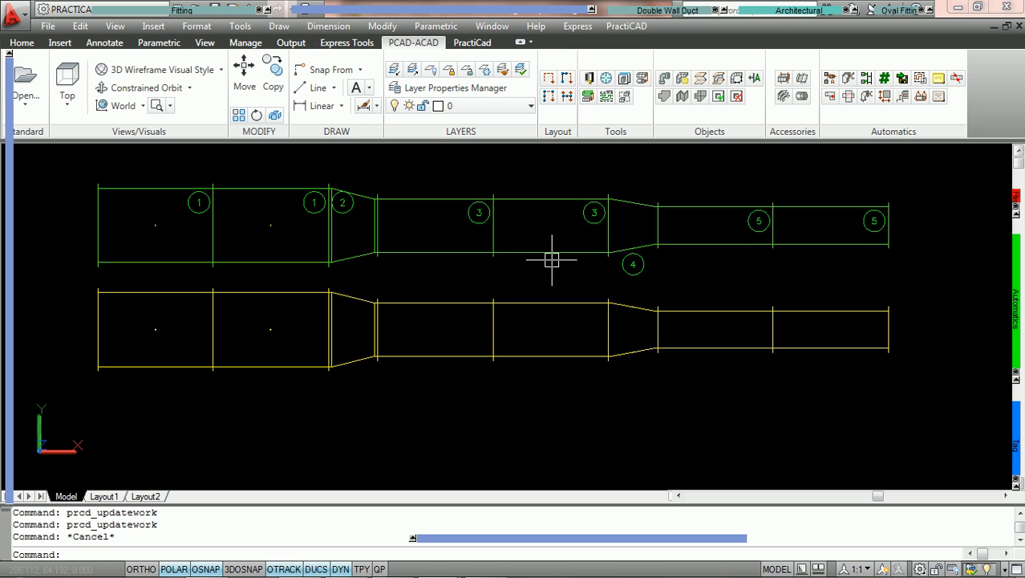
Step: Set the starting piece number to 1 in the job identification settings
mouse_move(491, 9)
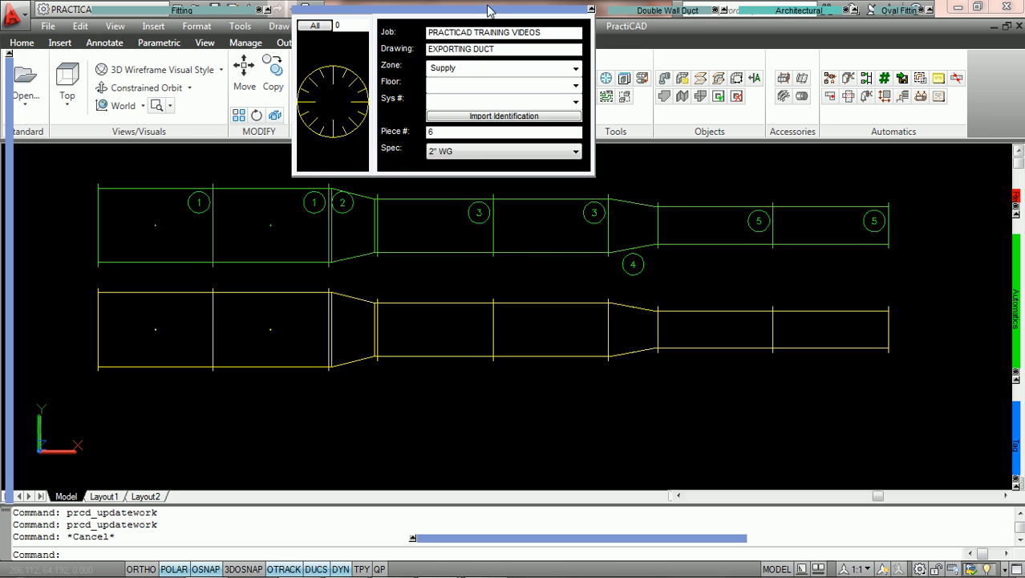
drag(452, 132, 429, 133)
text(1)
Step: Number the yellow duct run with Piece Numbering Supply - DF, picking its first duct, and clear the selection
mouse_move(1016, 313)
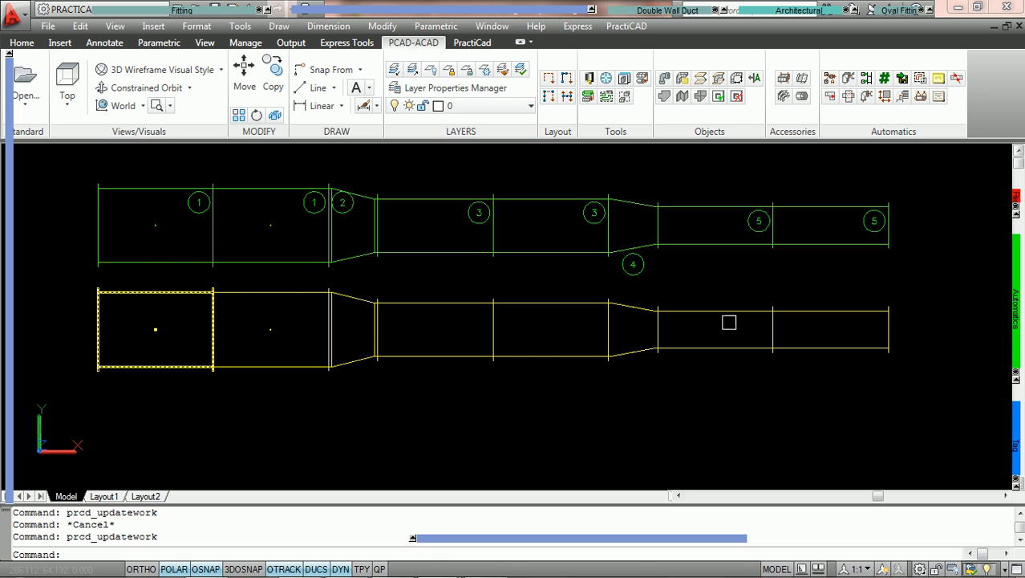
mouse_move(1018, 309)
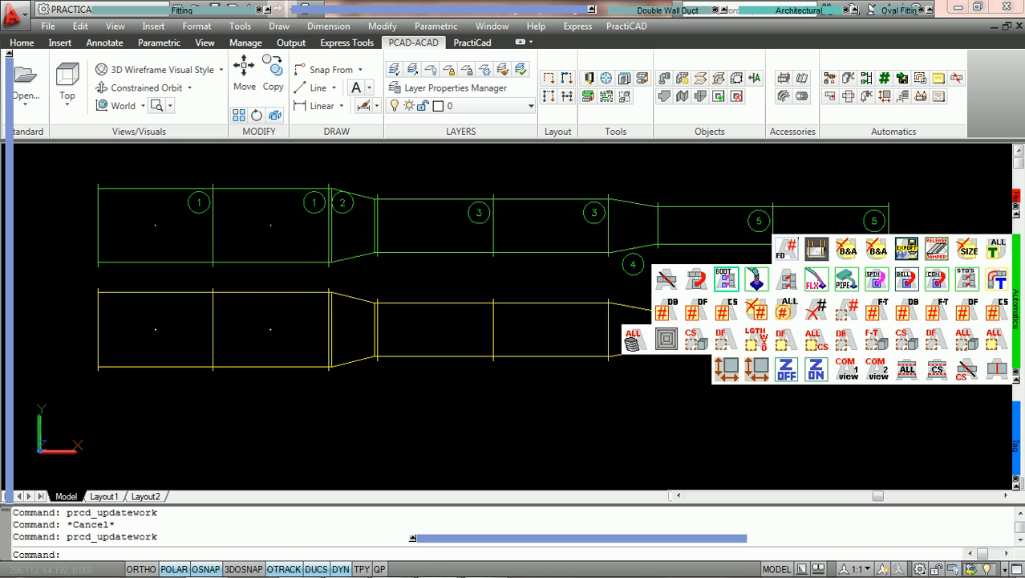
click(972, 317)
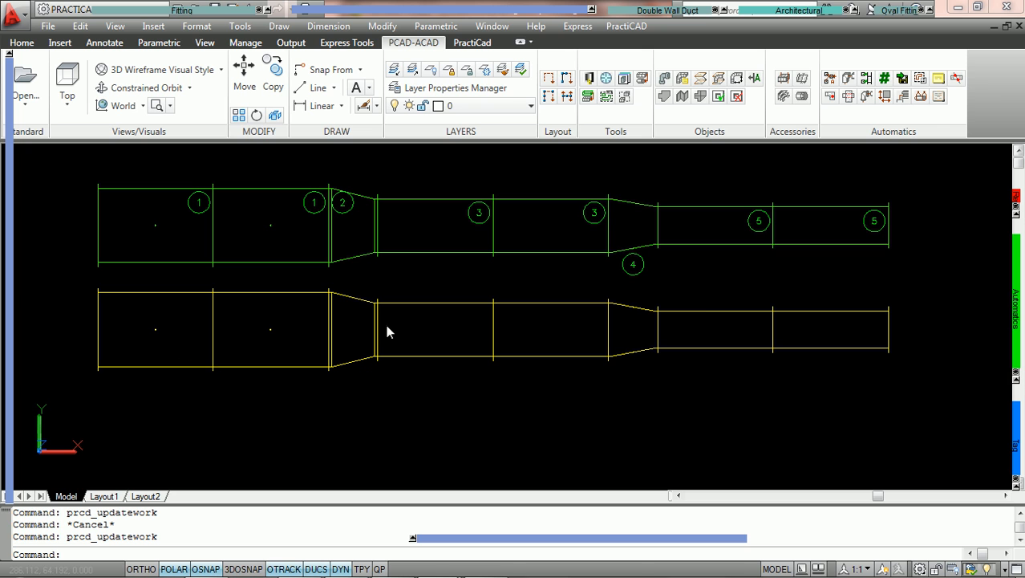
mouse_move(1016, 311)
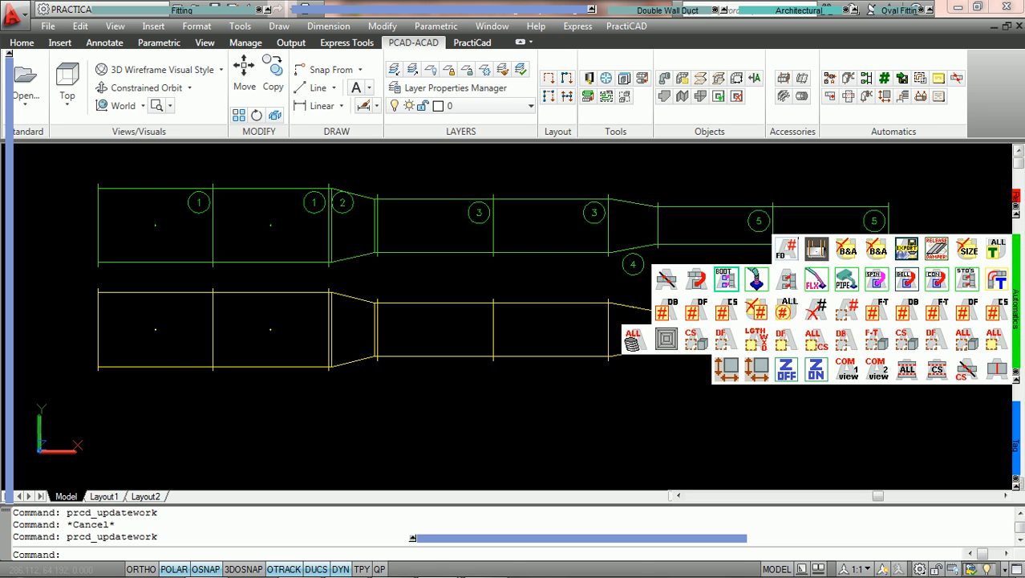
click(966, 311)
click(147, 290)
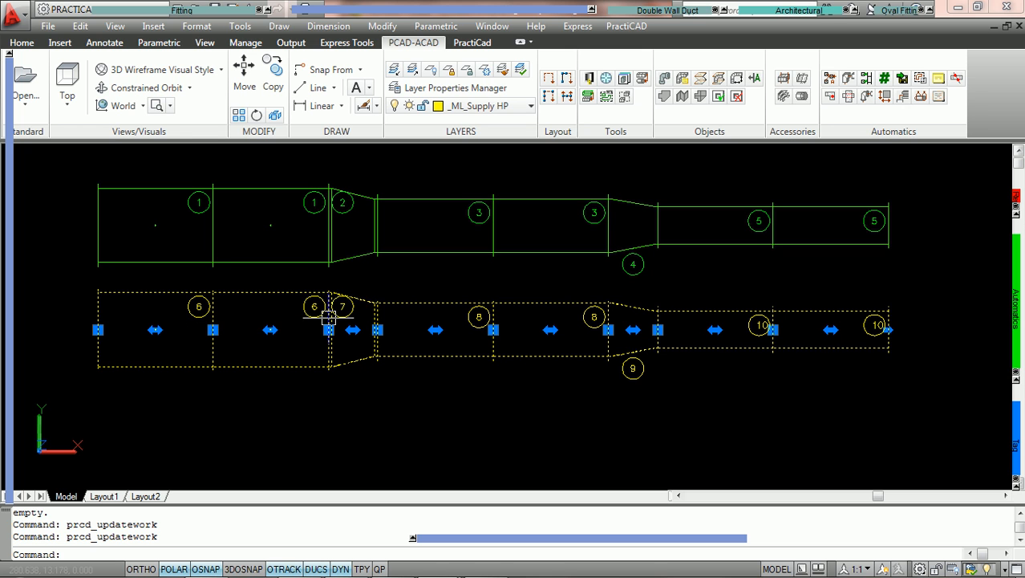
key(Escape)
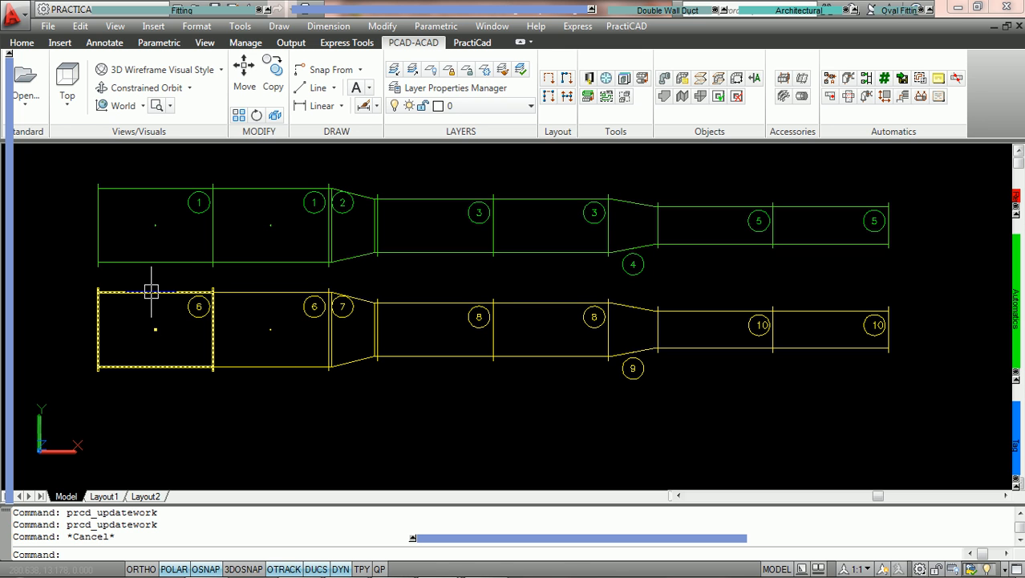
Step: Undo the piece numbering of the yellow duct run
mouse_move(151, 291)
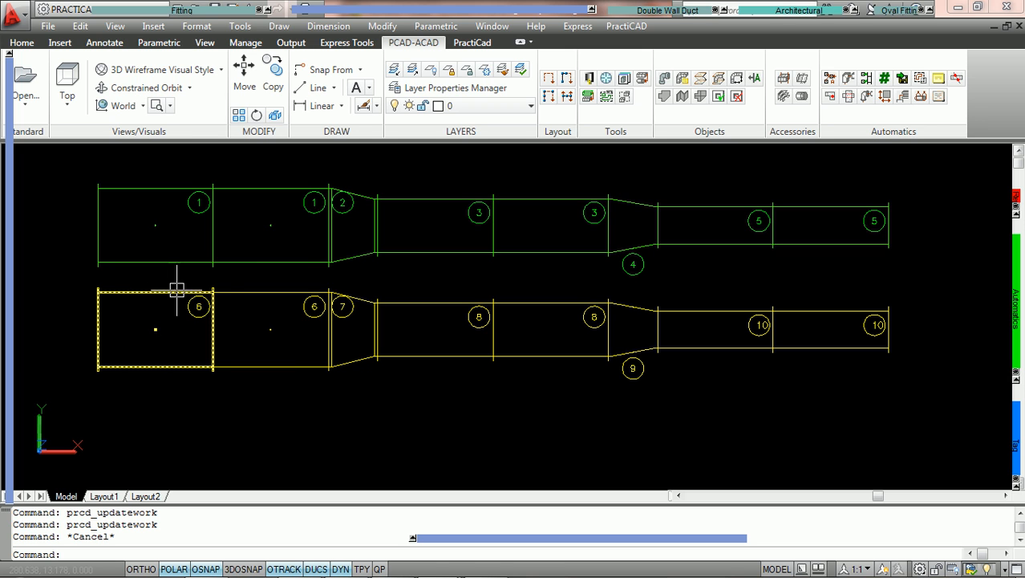
key(ctrl+z)
key(ctrl+z)
key(ctrl+z)
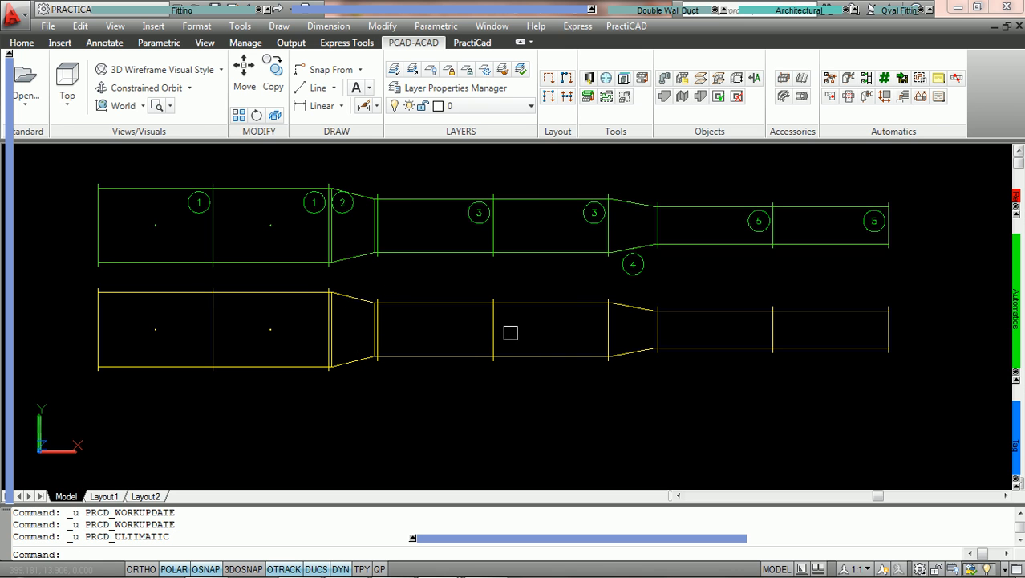
click(504, 332)
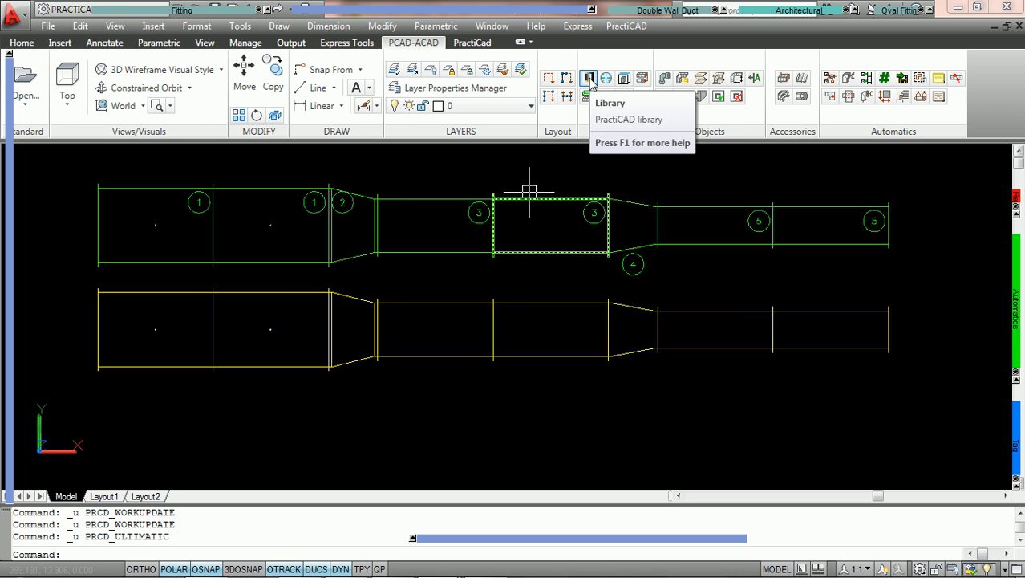
Step: Disable keeping the same piece number for identical entities in the library's Ductwork settings, save the change and close the library
click(589, 78)
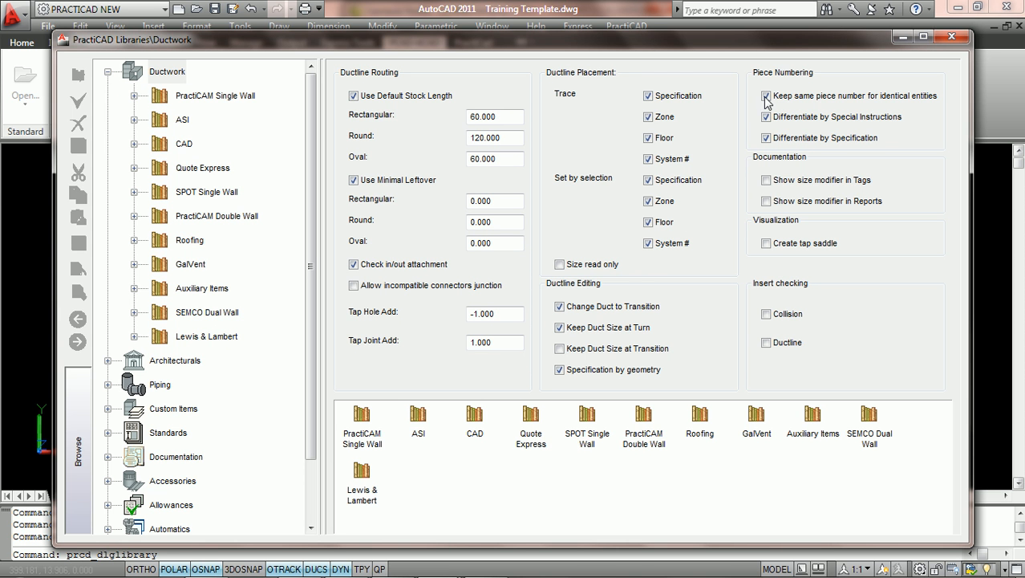
click(766, 96)
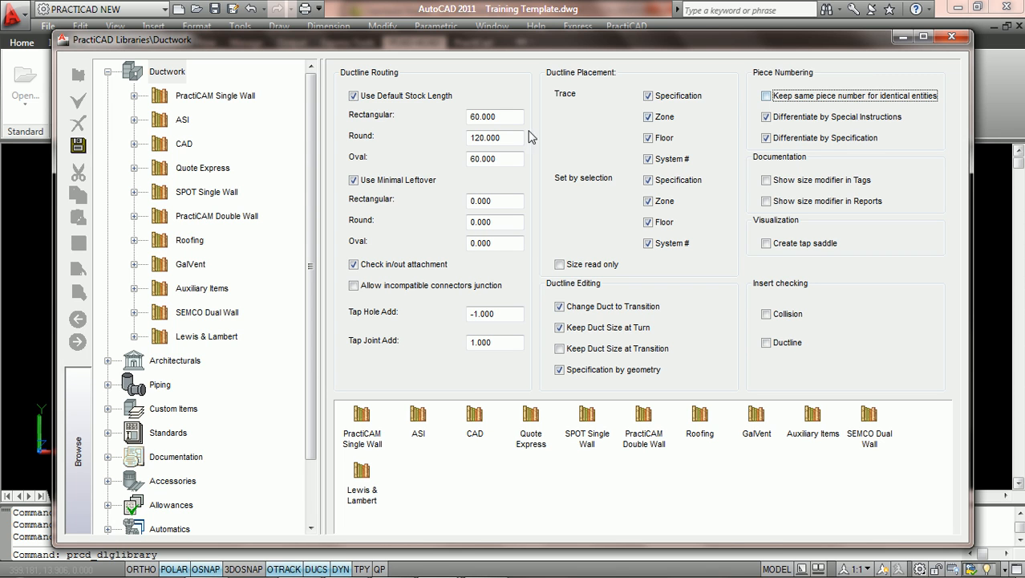
click(79, 149)
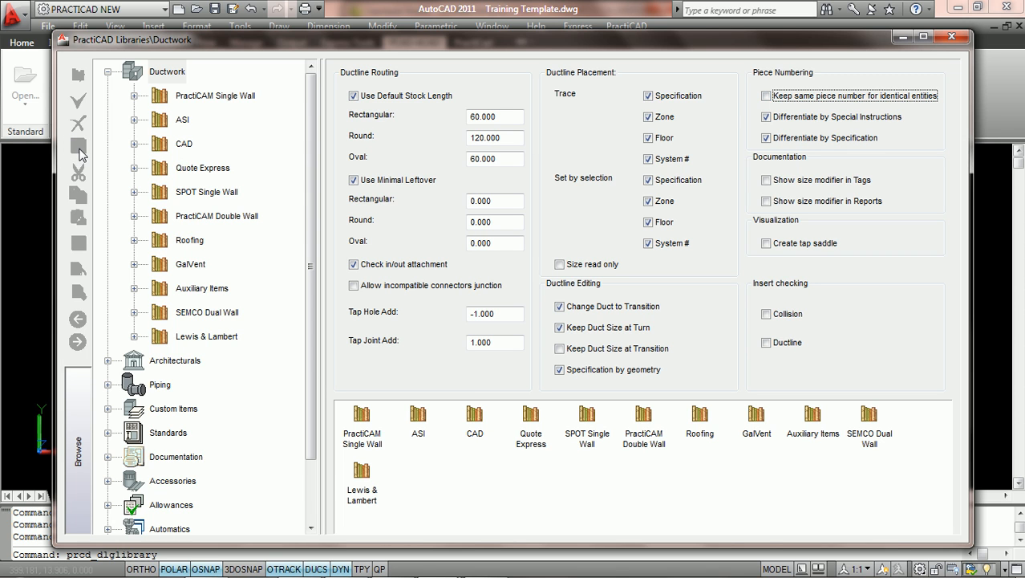
click(950, 39)
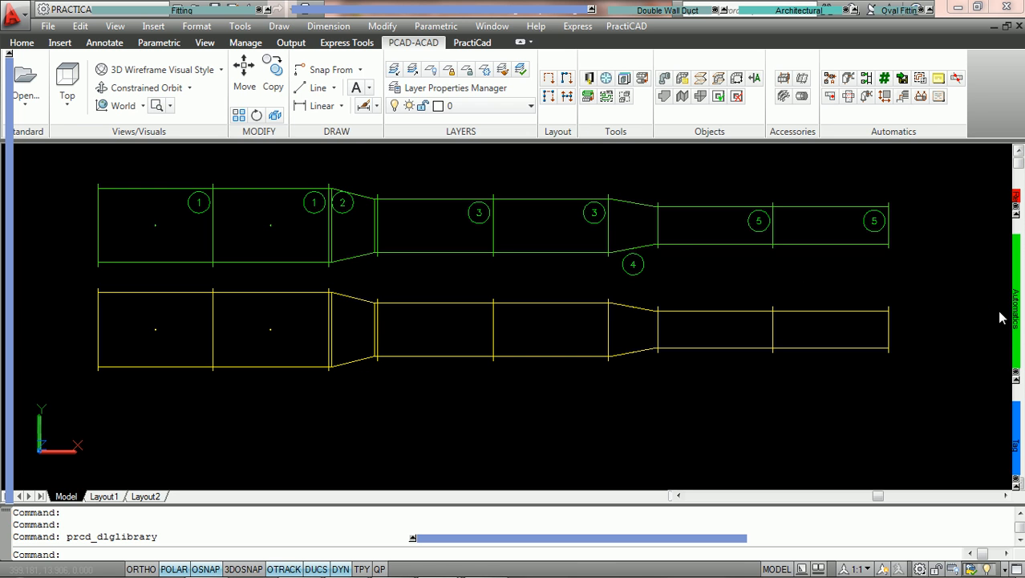
Step: Apply Piece Numbering Supply - DF to the yellow duct run, picking its first duct, with the changed numbering settings
mouse_move(1012, 313)
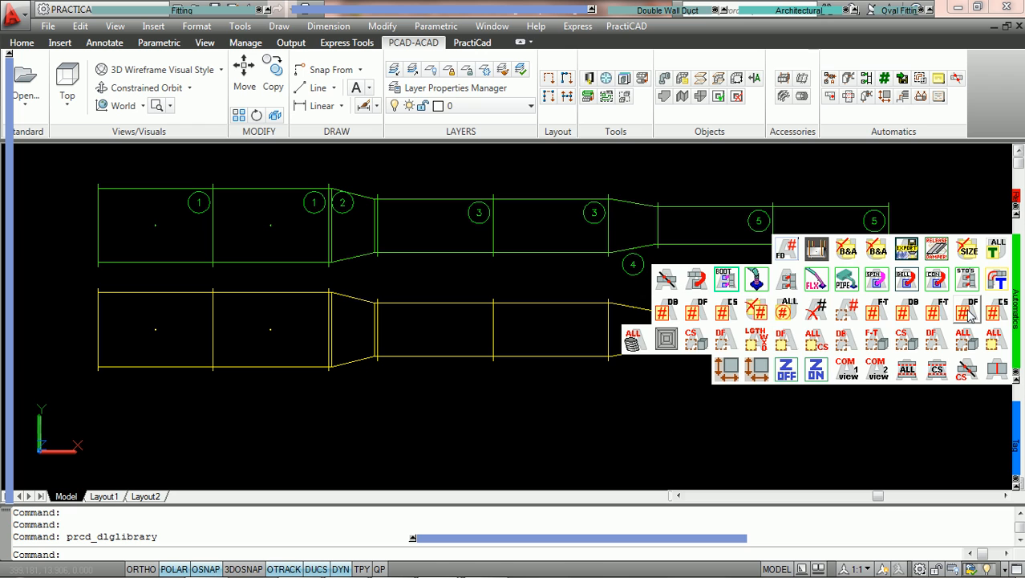
click(968, 314)
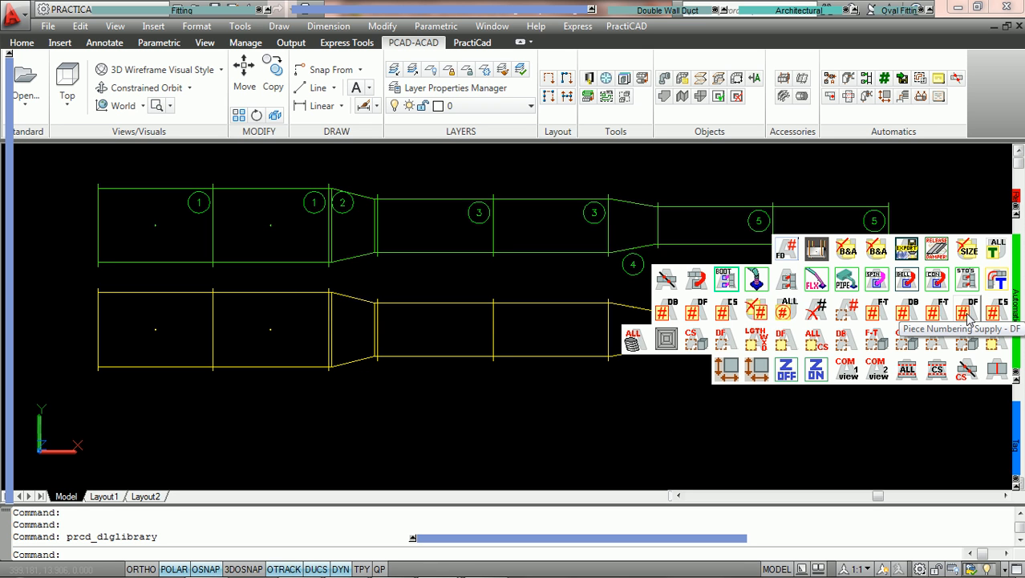
click(968, 317)
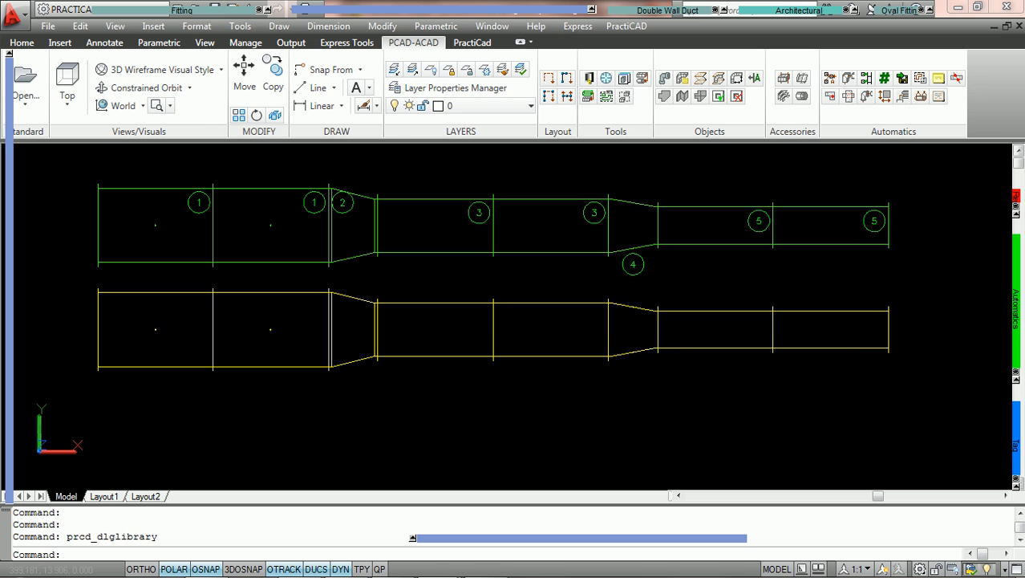
click(145, 305)
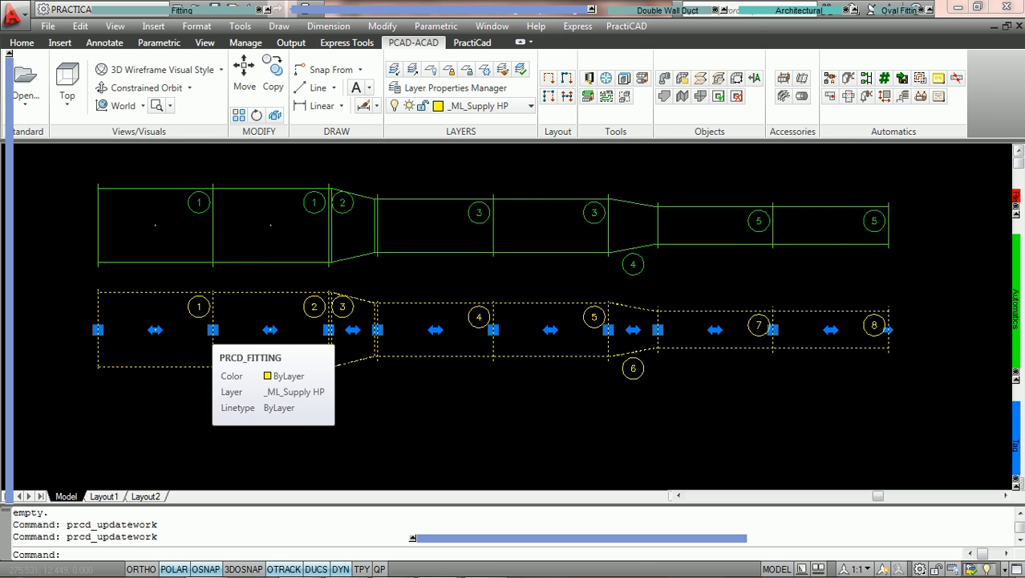
Step: Clear the selection and compare the piece numbers of identical ducts in the green and yellow duct runs
scroll(199, 330, up, 2)
scroll(199, 330, down, 2)
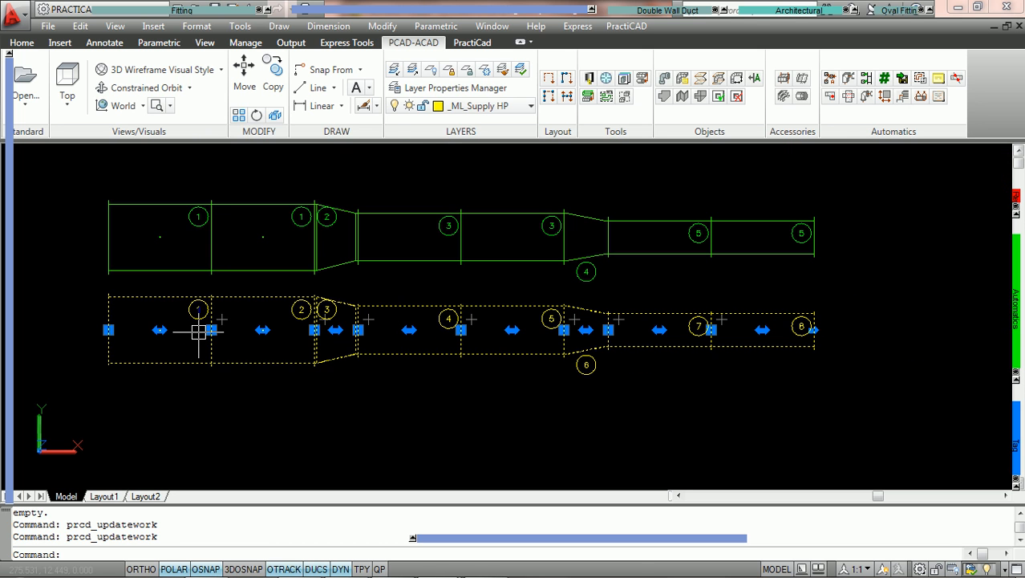
key(Escape)
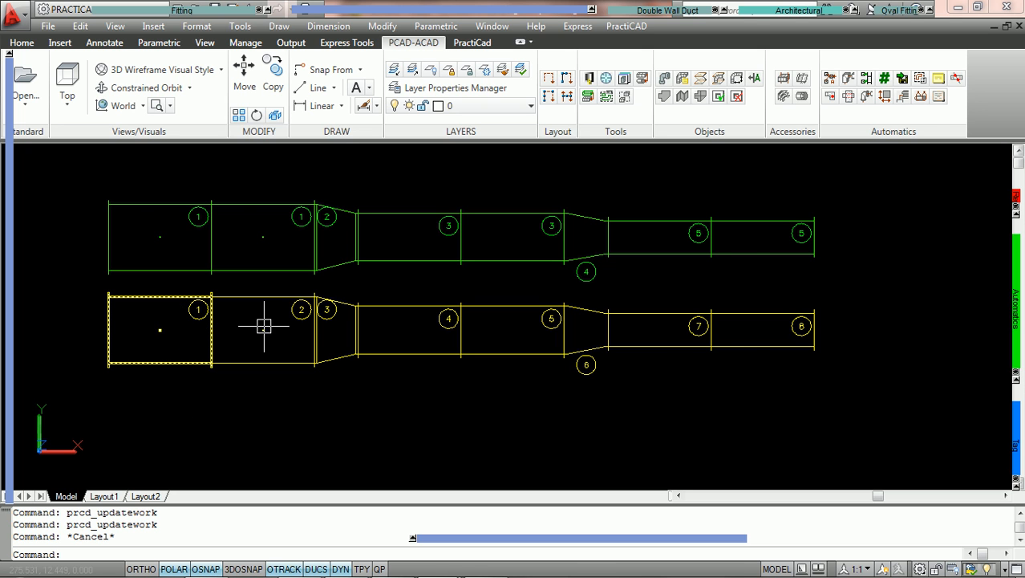
scroll(263, 325, up, 2)
middle_drag(270, 325, 347, 305)
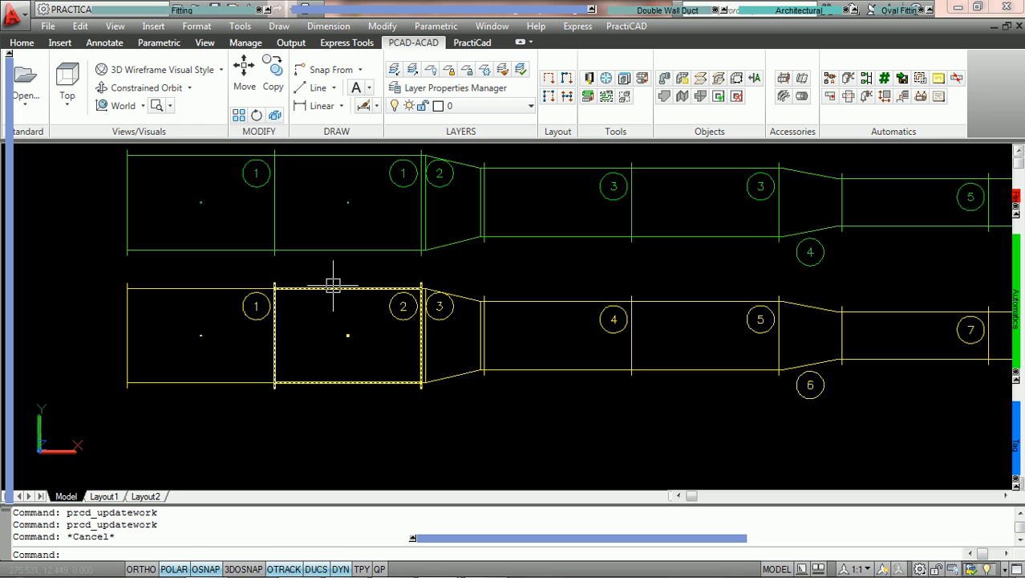
mouse_move(339, 282)
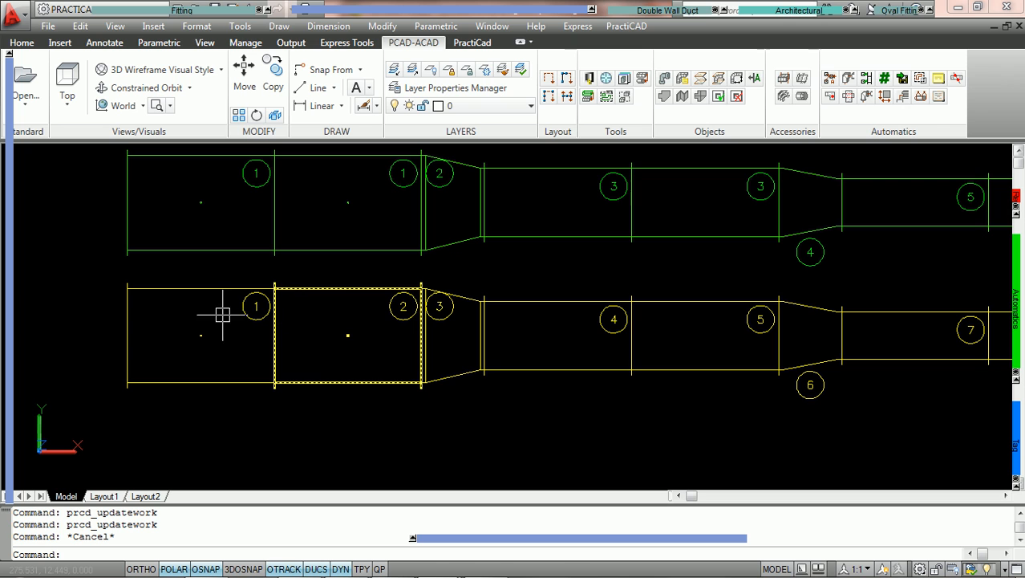
click(646, 327)
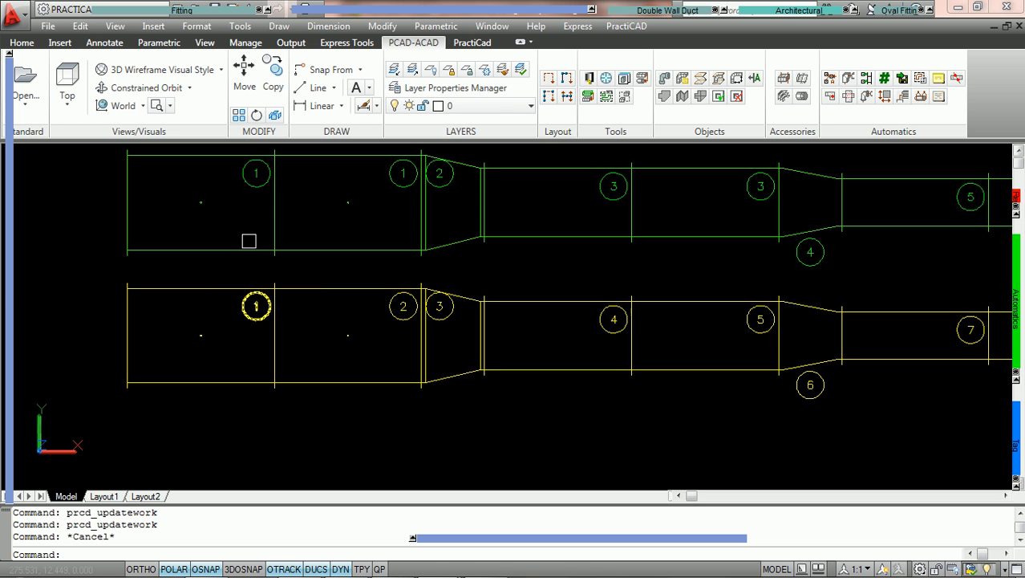
scroll(505, 327, down, 2)
middle_drag(556, 318, 445, 342)
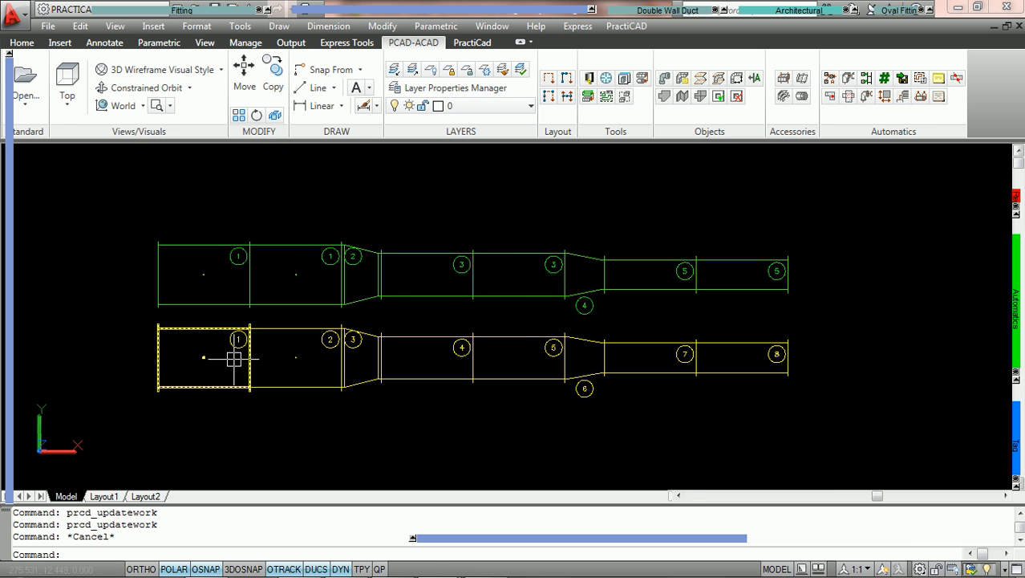
mouse_move(234, 359)
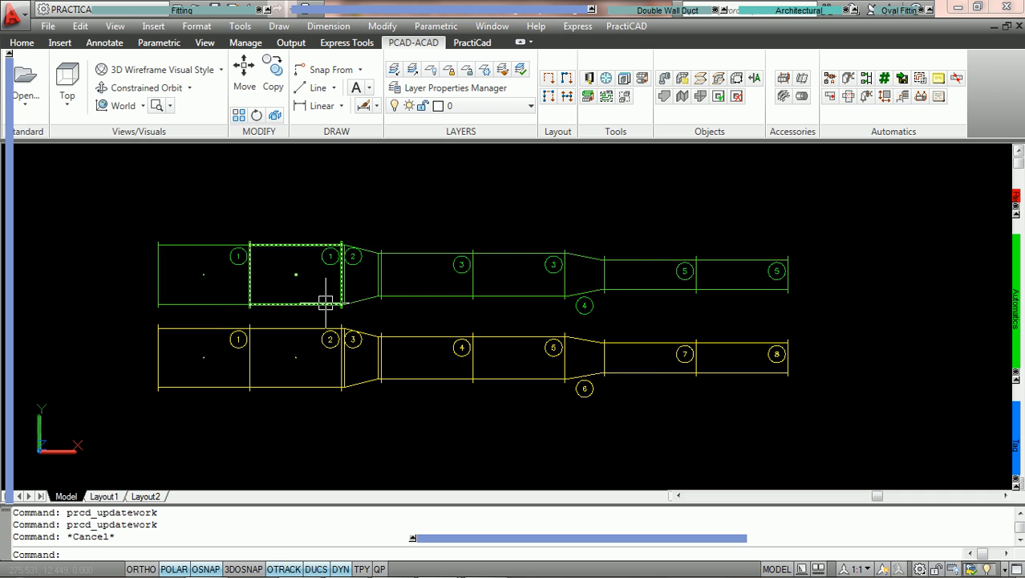
scroll(326, 302, up, 2)
middle_drag(497, 317, 477, 280)
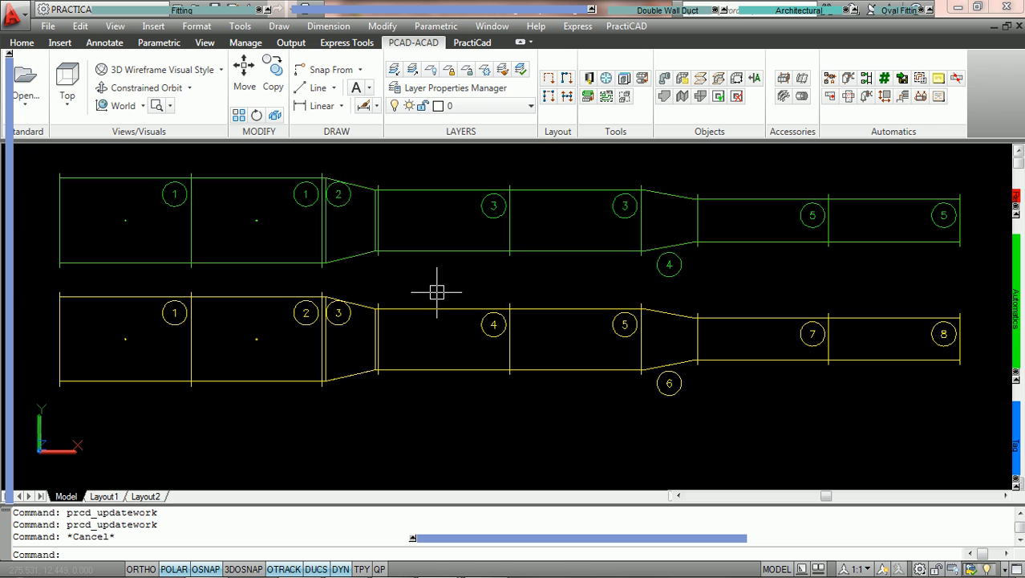
Step: Set the piece number of the second duct in the yellow run to 1 and clear the selection
double_click(256, 296)
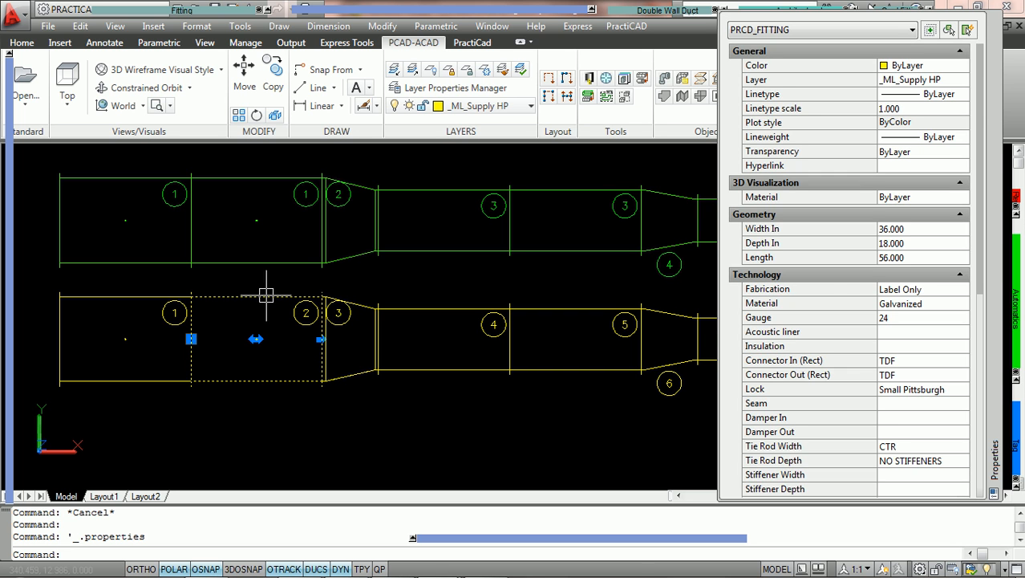
scroll(872, 272, down, 3)
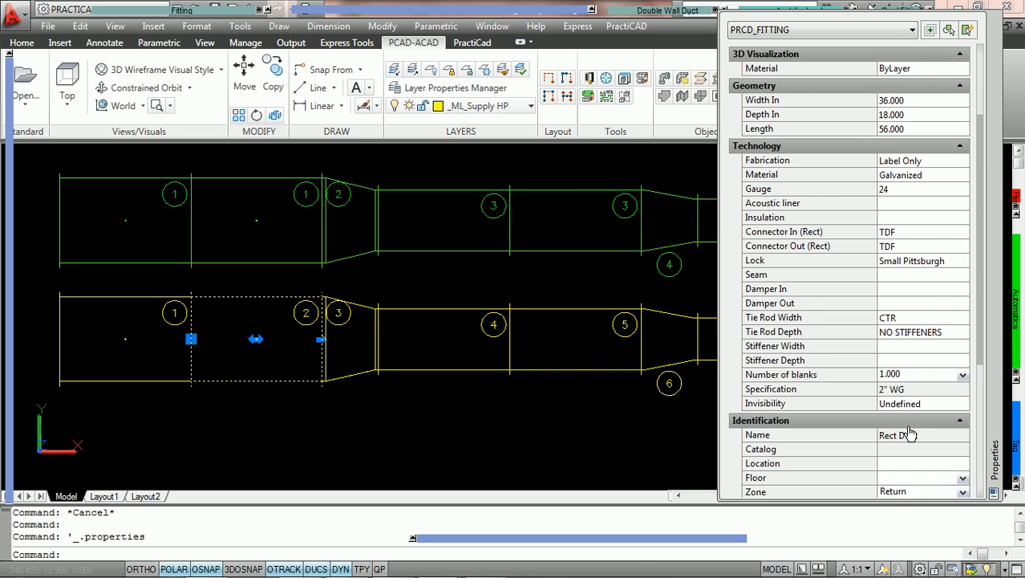
scroll(903, 402, down, 5)
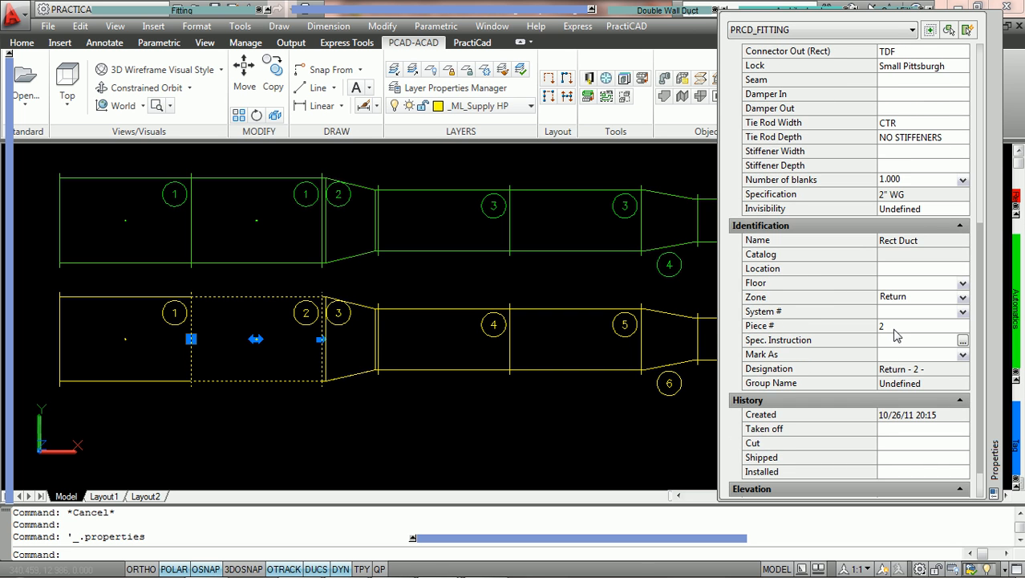
click(897, 328)
text(1)
key(Tab)
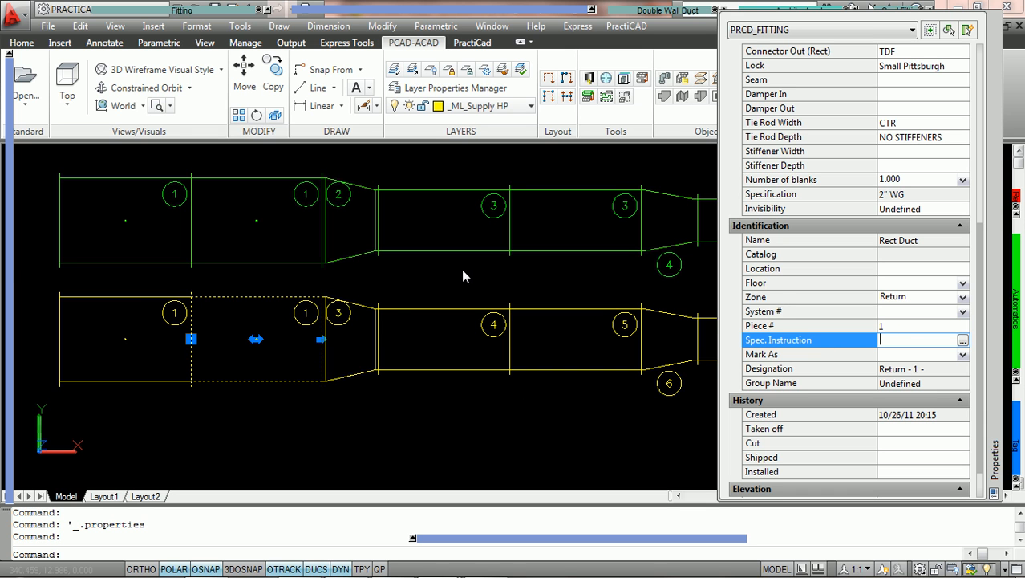
middle_drag(485, 280, 424, 286)
key(Escape)
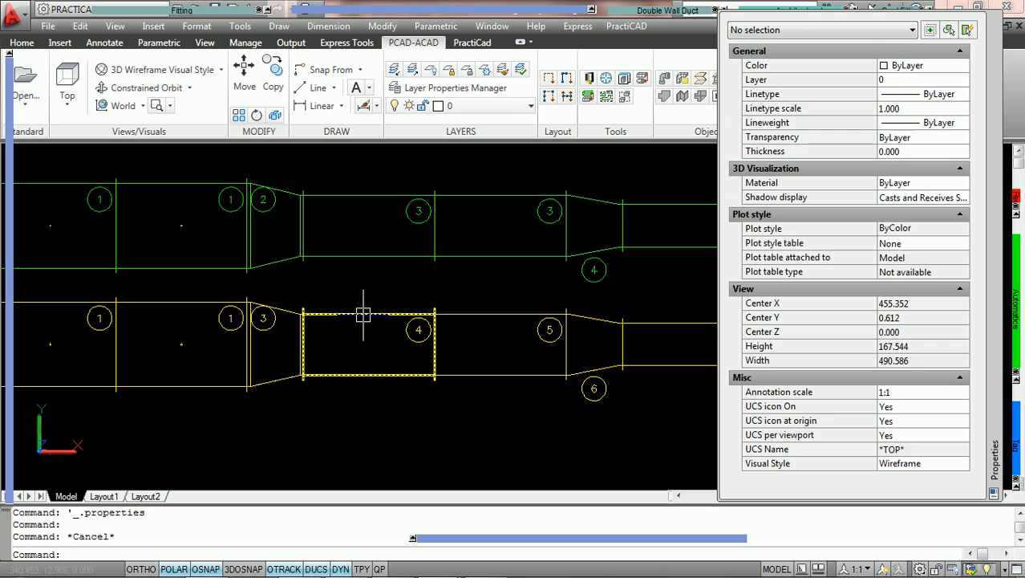
Step: Set the piece number of both yellow ducts between the two transitions to 3 and close the object properties
click(362, 314)
click(488, 313)
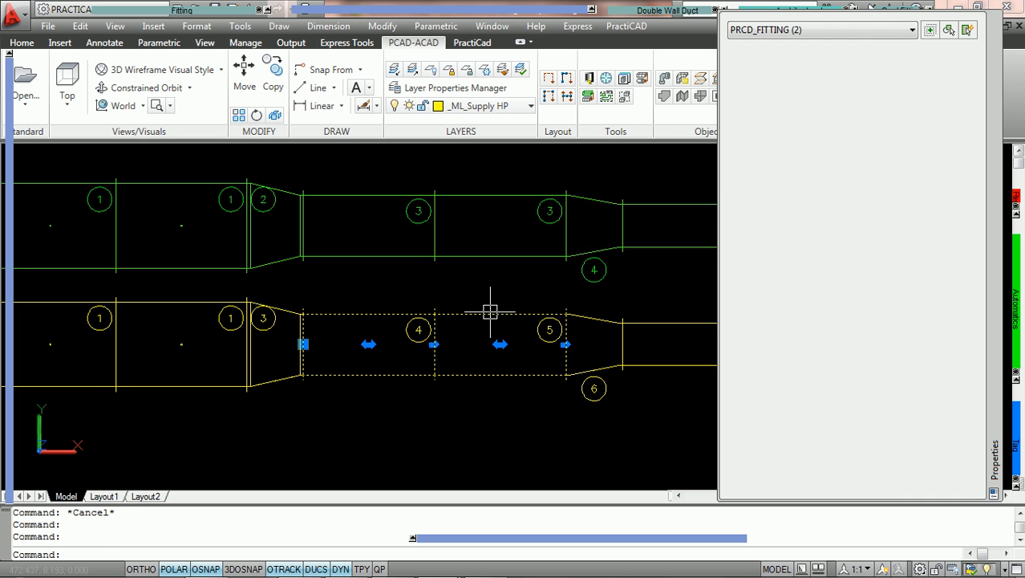
scroll(905, 277, down, 3)
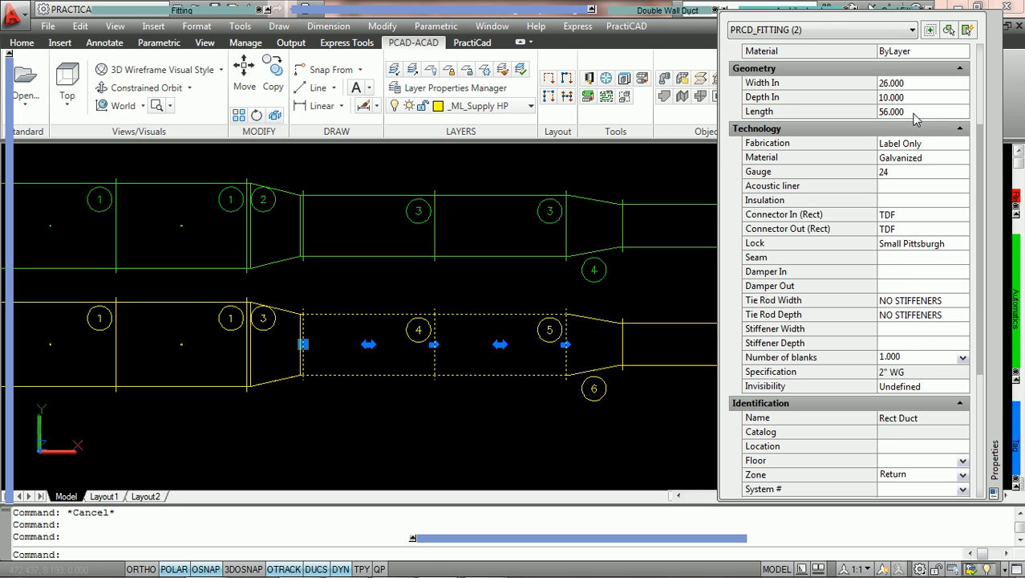
scroll(913, 223, down, 4)
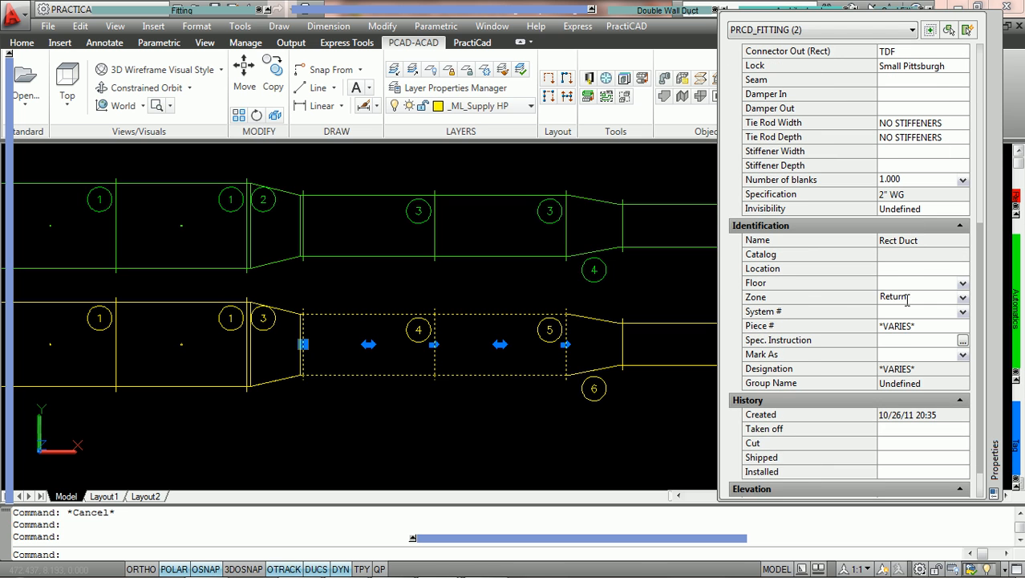
click(918, 340)
click(918, 326)
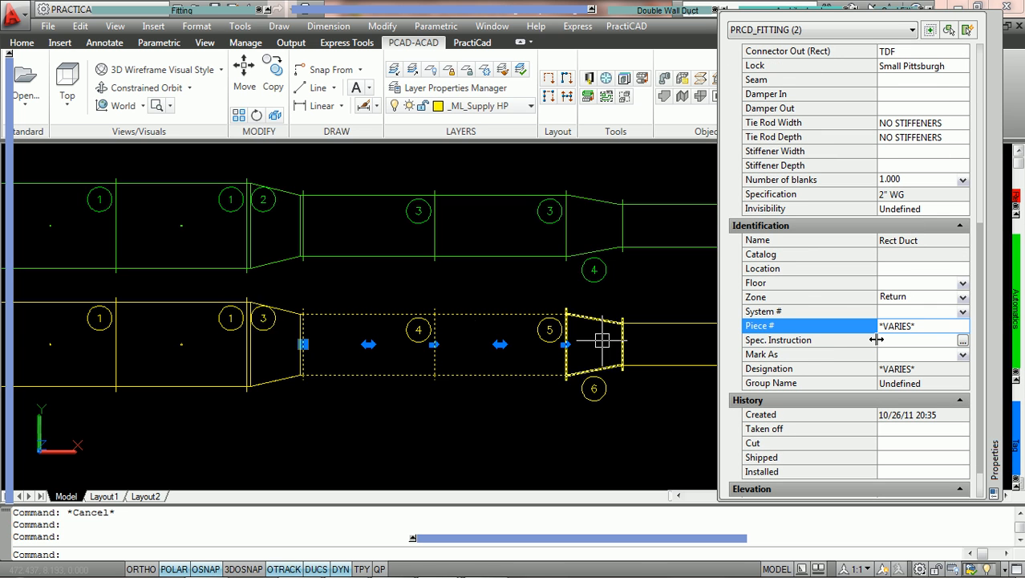
double_click(920, 325)
text(3)
click(861, 341)
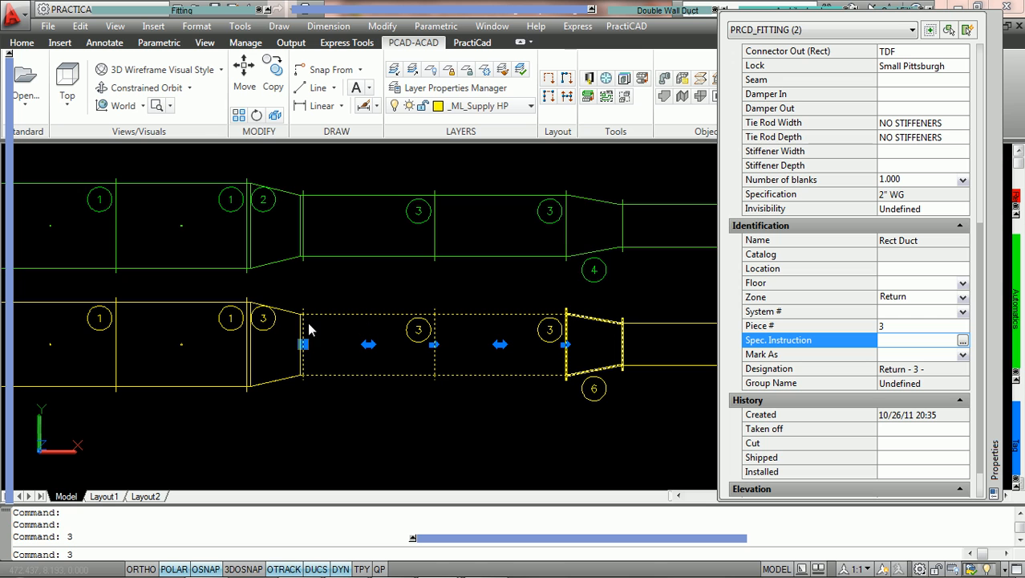
key(Escape)
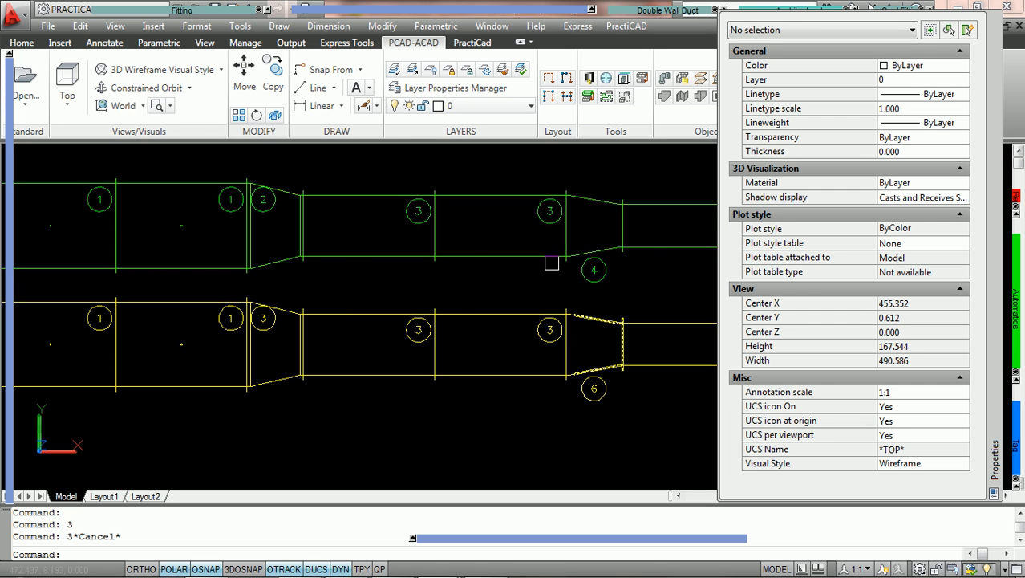
click(1006, 7)
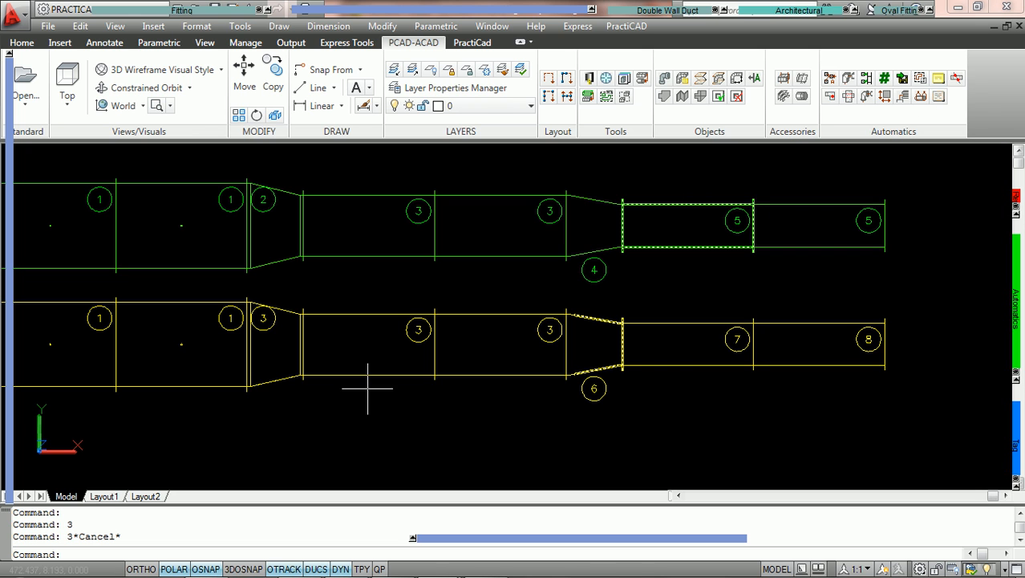
Step: Enable keeping the same piece number for identical entities in the library's Ductwork settings, save the change and close the library
middle_drag(433, 363, 536, 353)
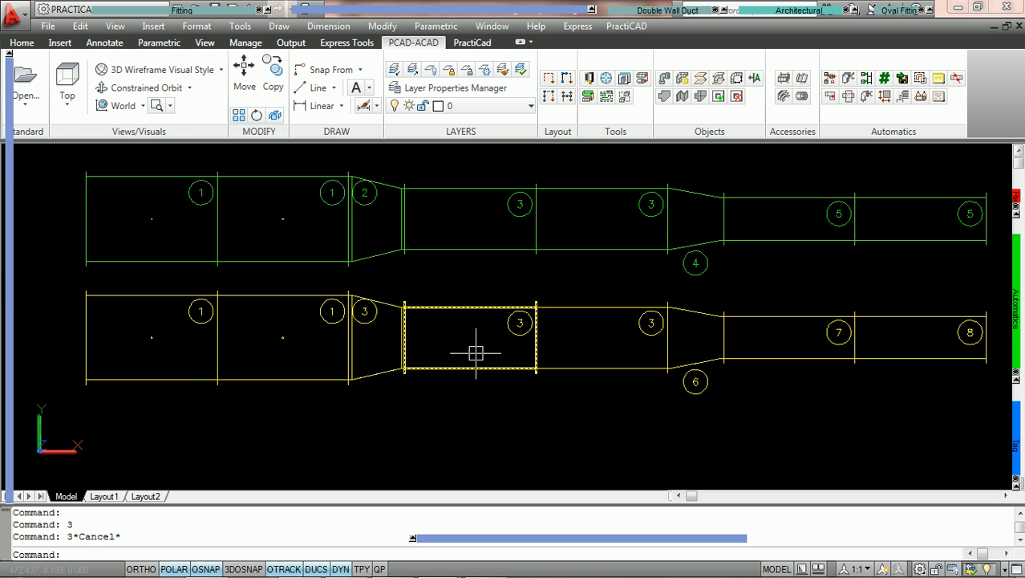
middle_drag(499, 300, 525, 343)
scroll(525, 343, up, 2)
mouse_move(644, 315)
middle_down()
mouse_move(469, 326)
mouse_move(520, 311)
middle_up()
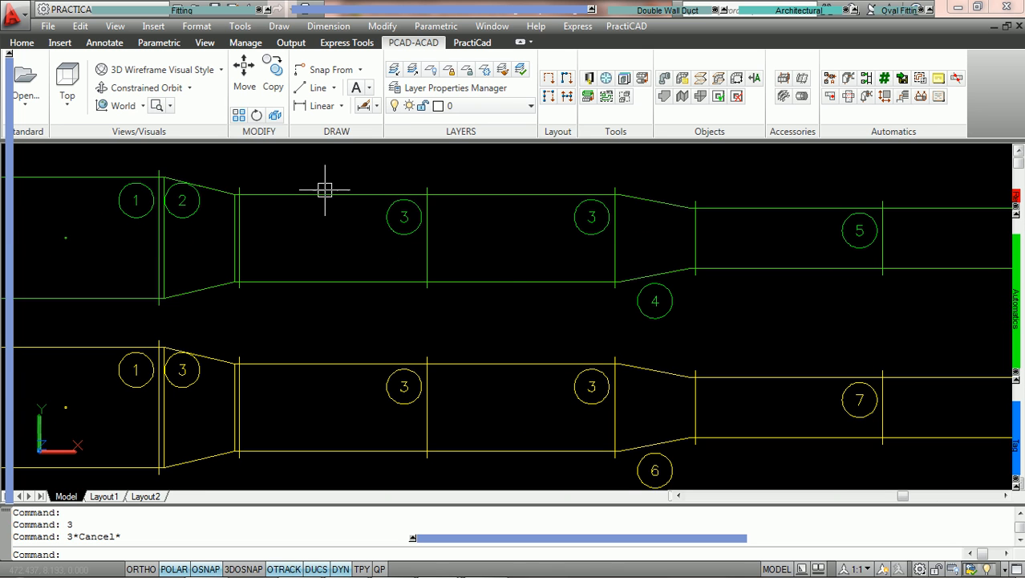
mouse_move(325, 191)
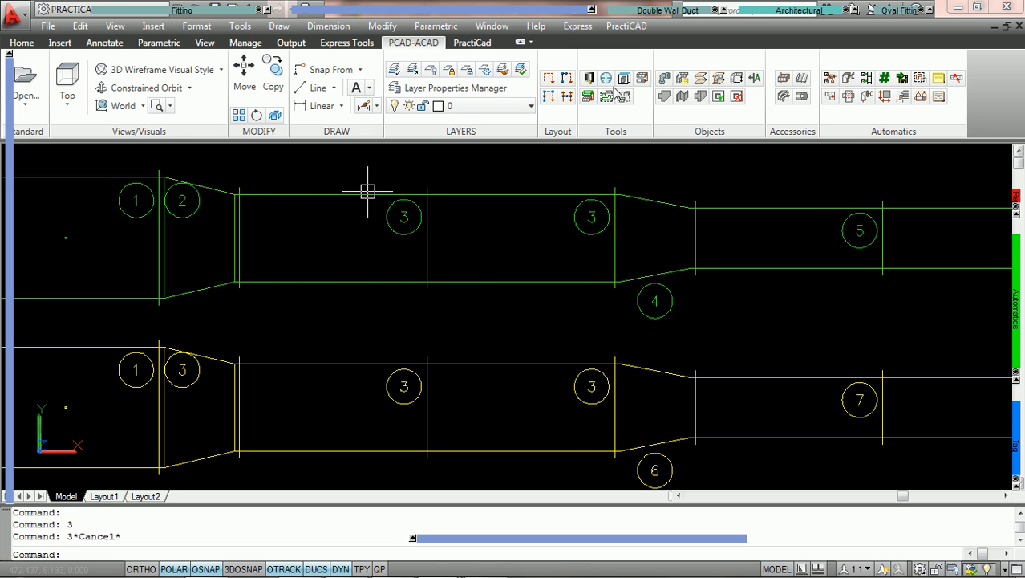
click(589, 78)
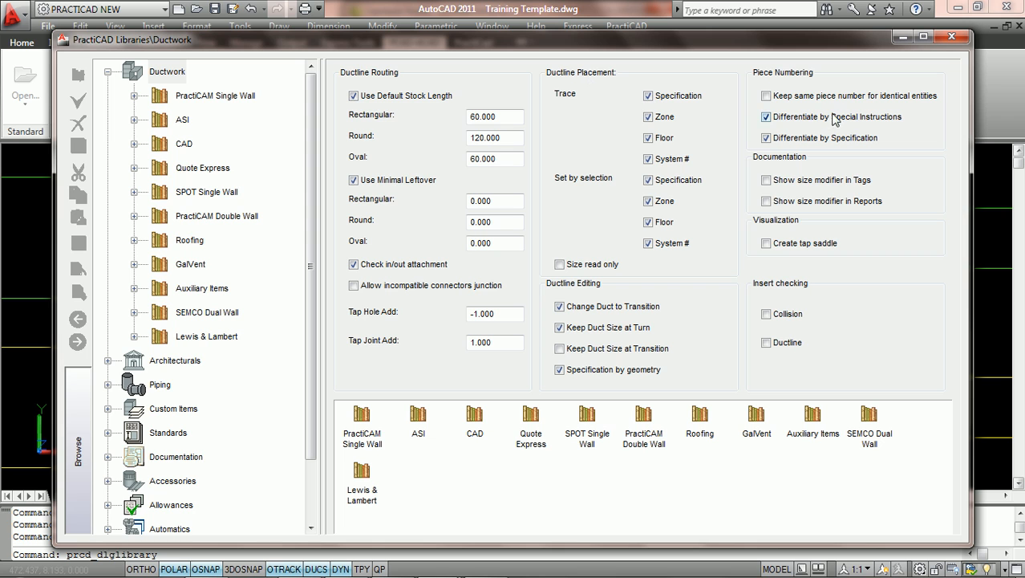
click(767, 96)
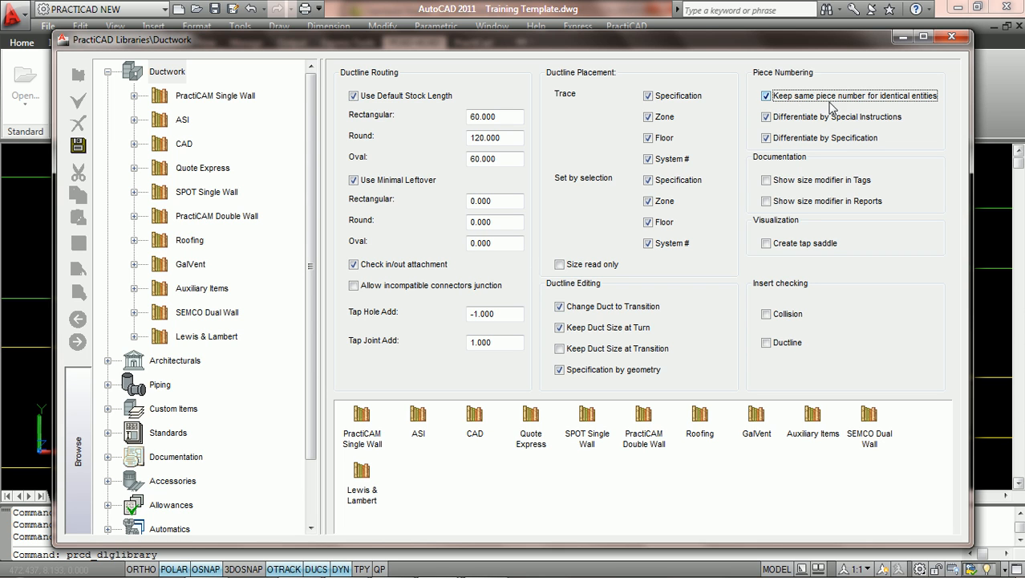
click(78, 146)
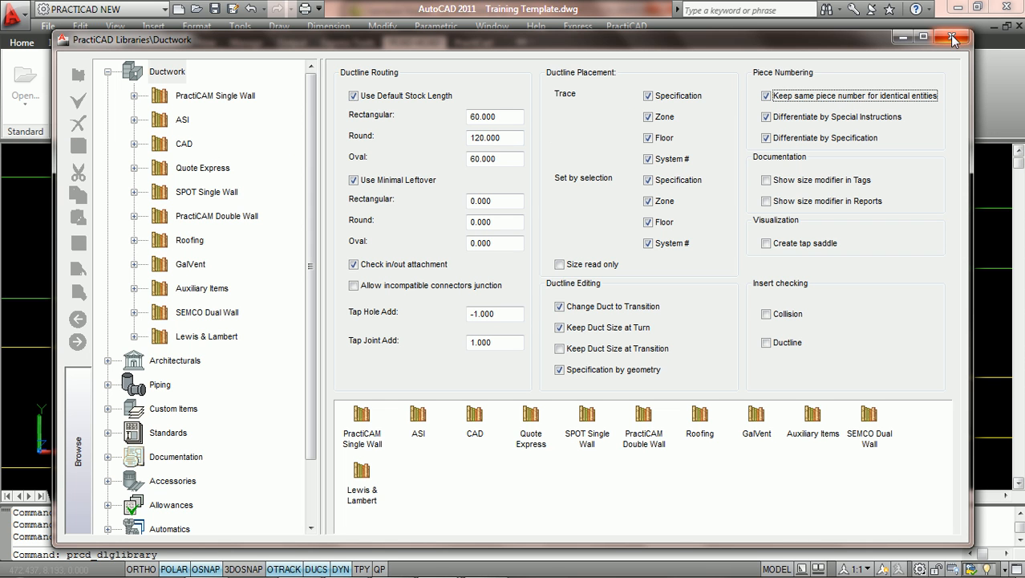
click(952, 36)
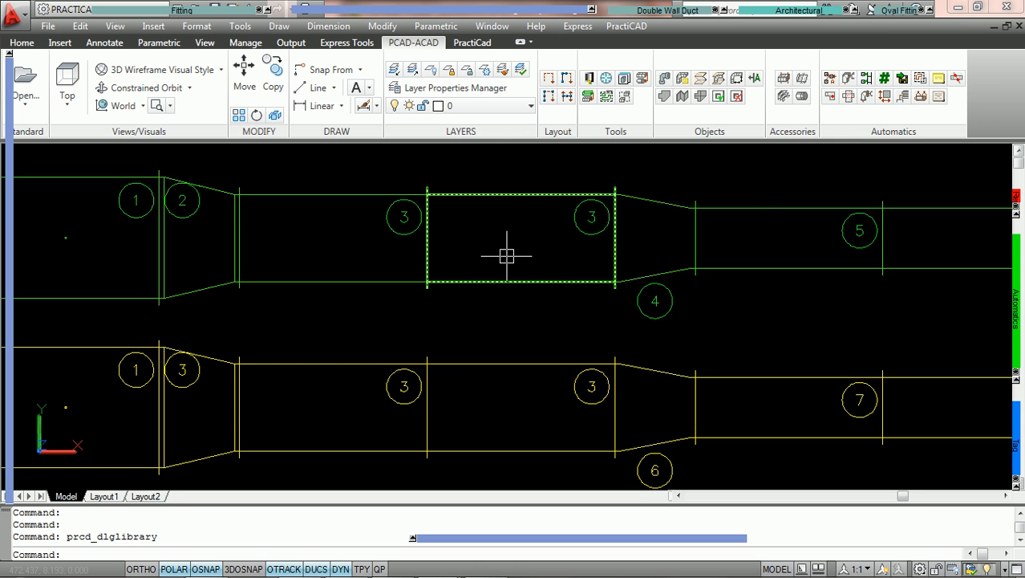
Step: Try adding a VD Blade Damper with an adjusted inset at the inlet of the green duct after the first transition, and undo it
click(379, 195)
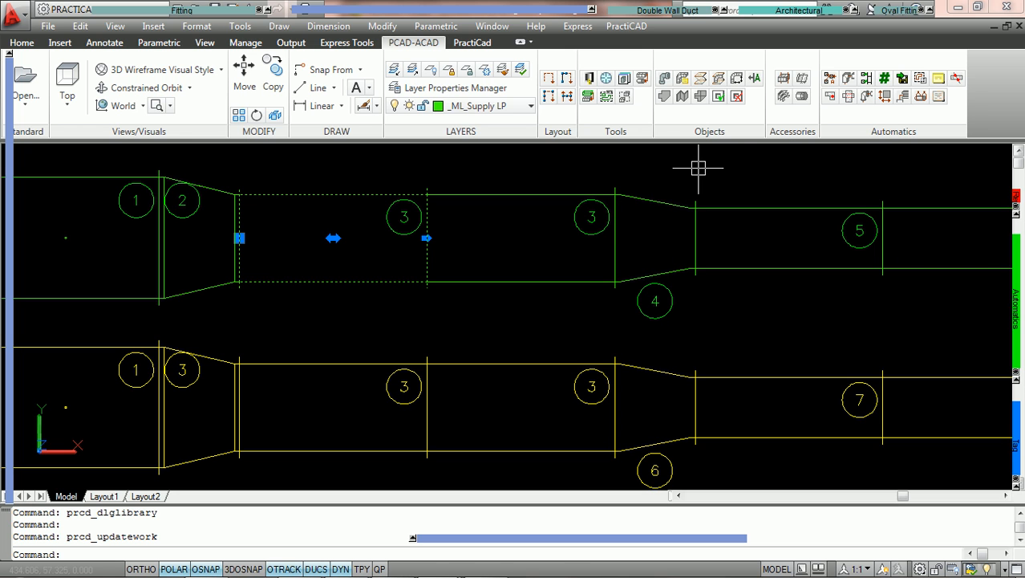
click(802, 81)
click(318, 194)
click(731, 283)
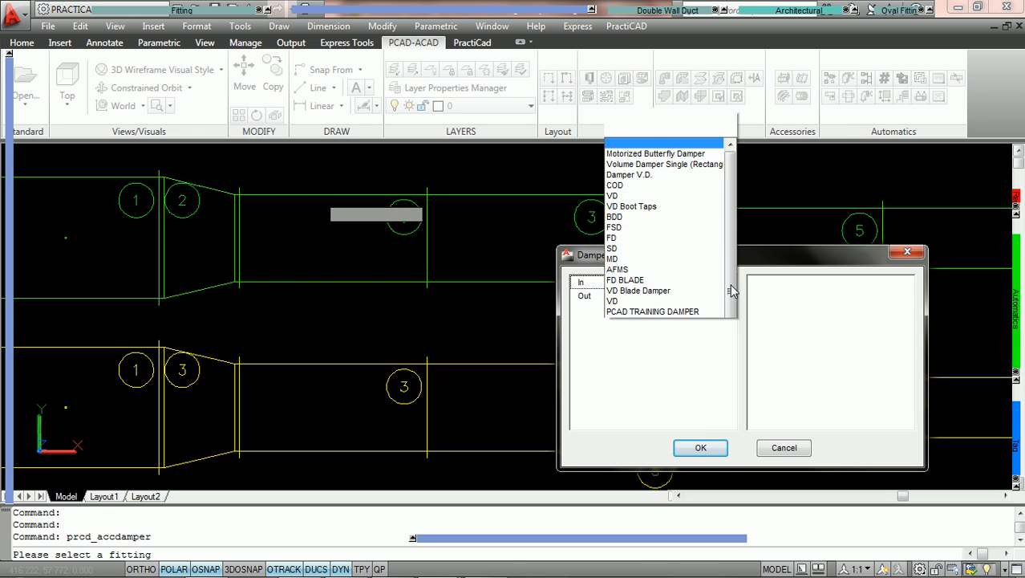
click(688, 152)
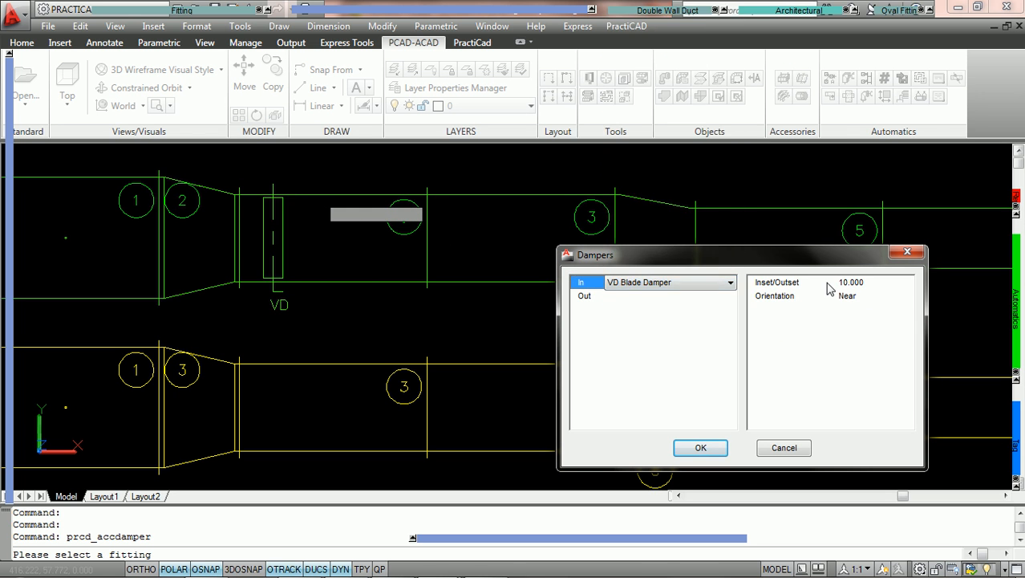
click(866, 282)
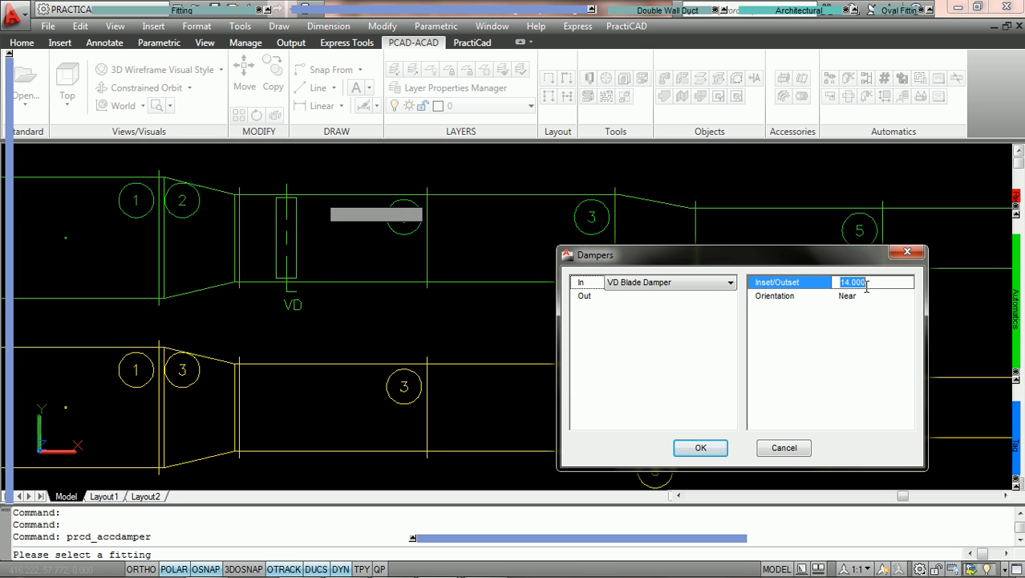
click(700, 450)
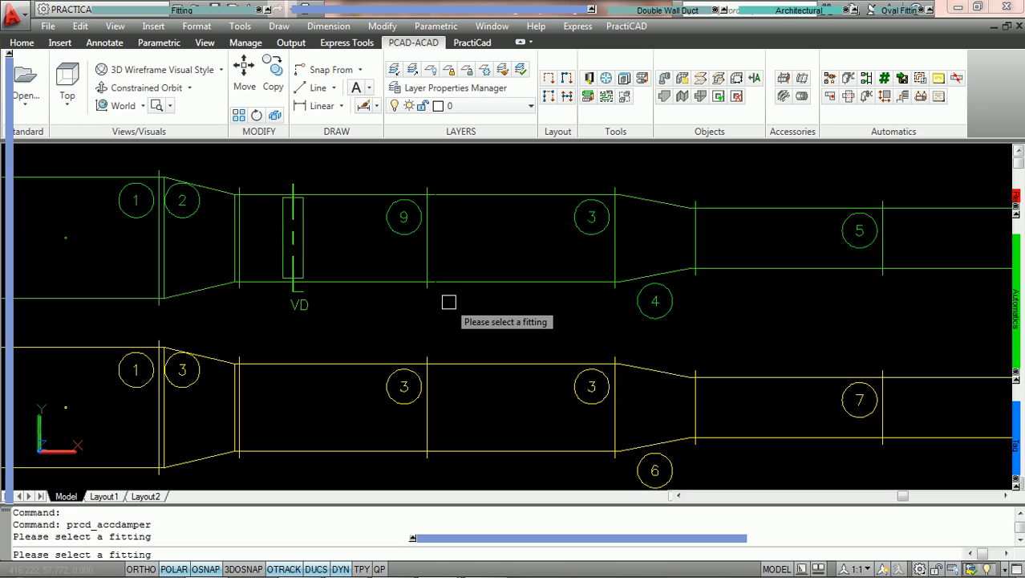
key(Escape)
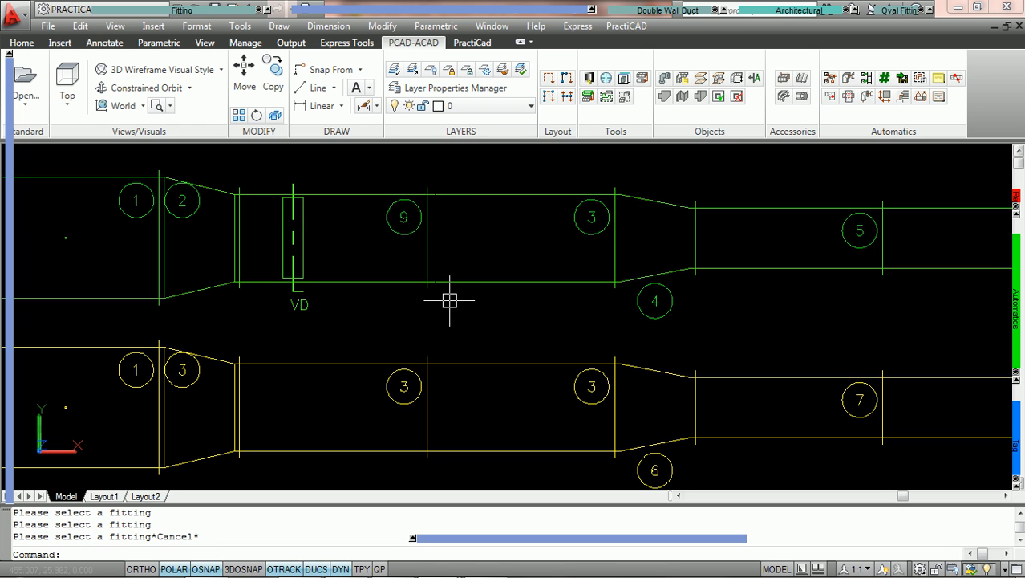
key(ctrl+z)
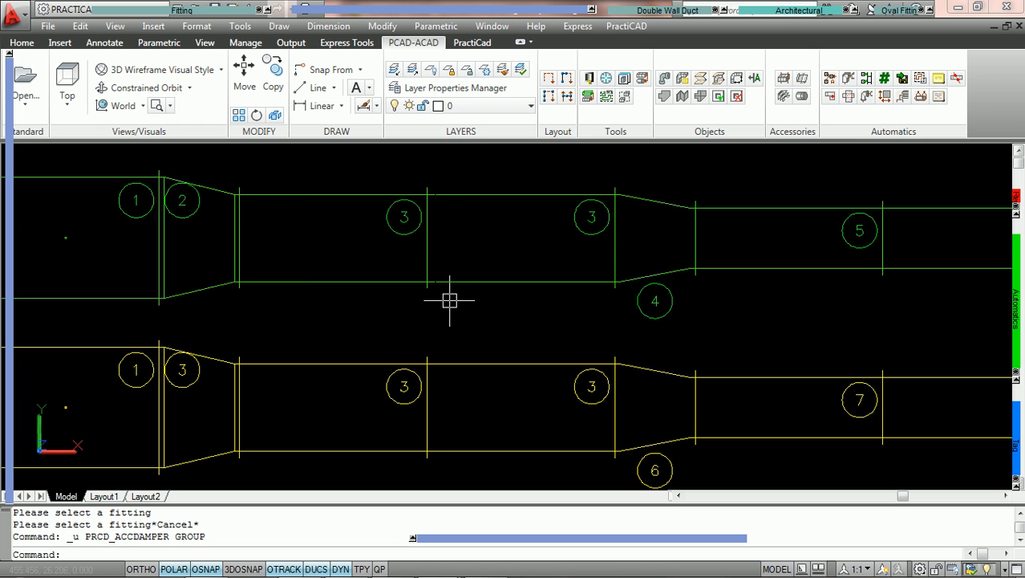
Step: Disable keeping the same piece number for identical entities in the library's Ductwork settings, save the change and close the library
click(590, 78)
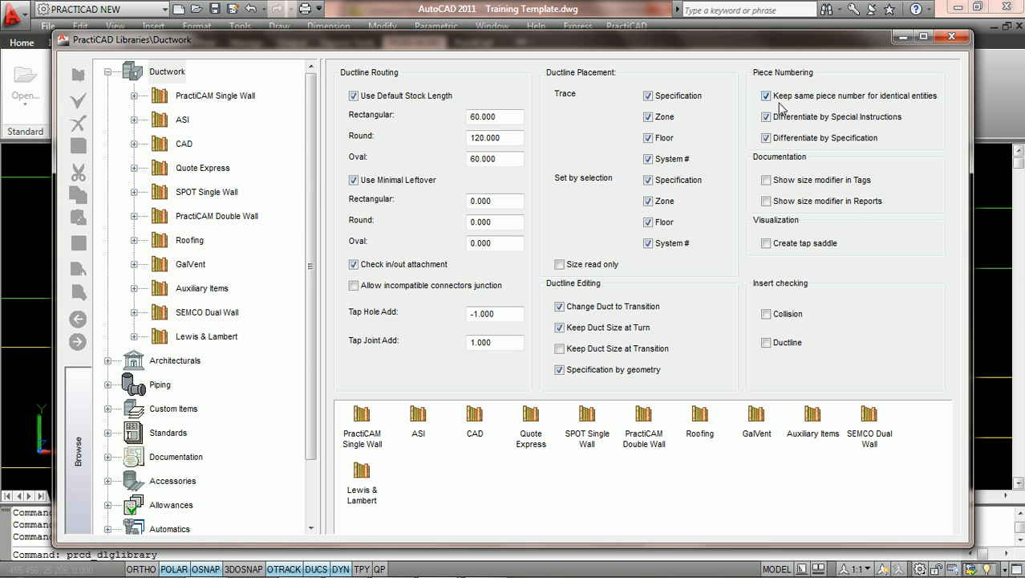
click(766, 95)
click(79, 146)
click(952, 38)
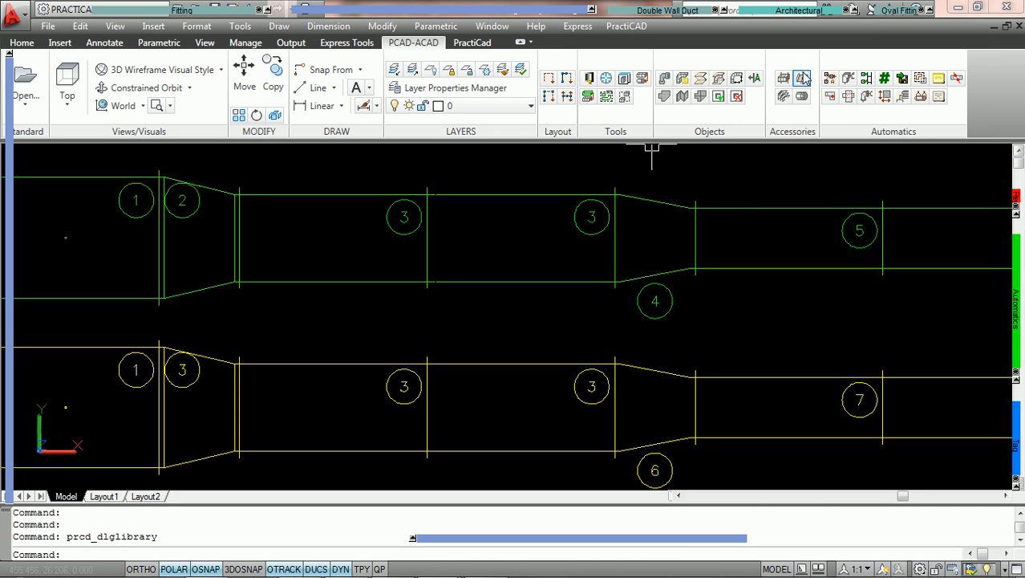
Step: Add a VD Blade Damper with an increased inset at the inlet of the green duct right after the first transition
click(803, 80)
click(331, 198)
click(731, 285)
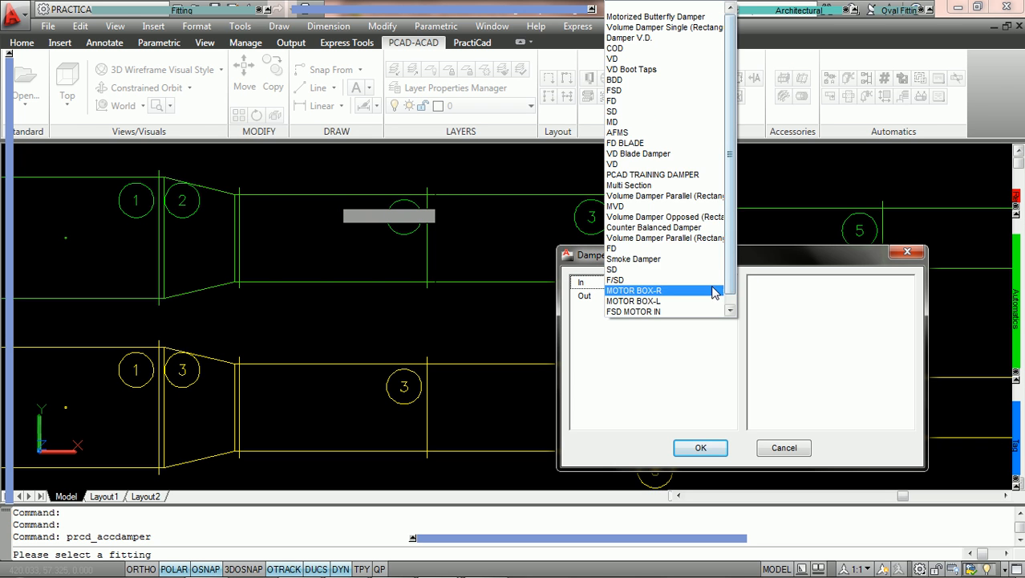
click(679, 156)
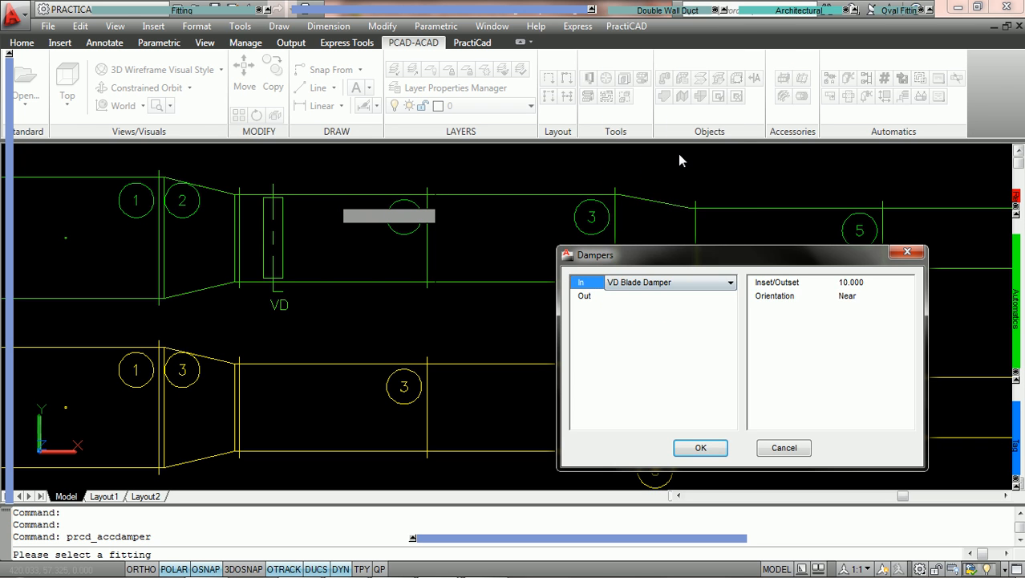
click(868, 284)
click(701, 447)
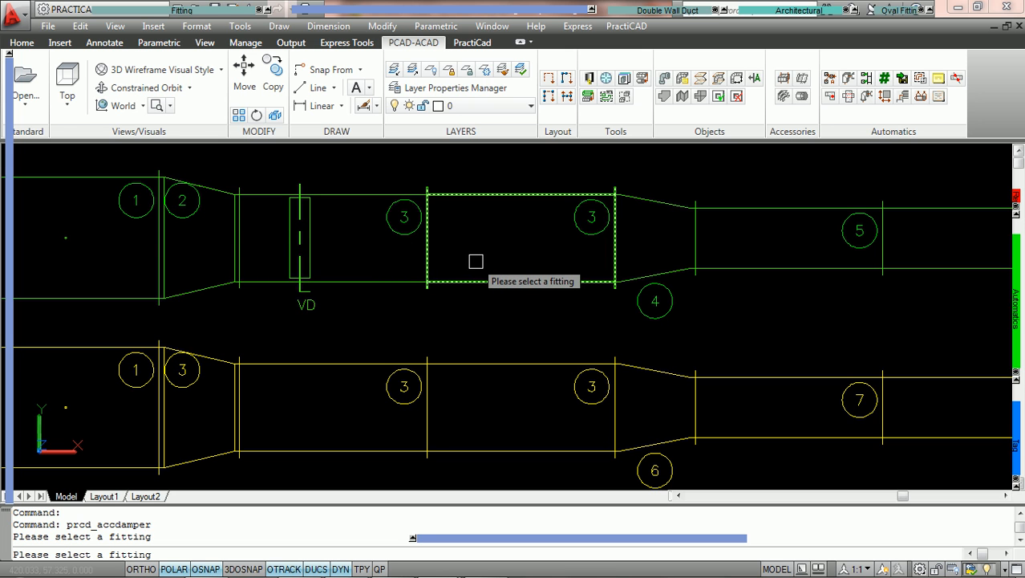
scroll(504, 265, down, 2)
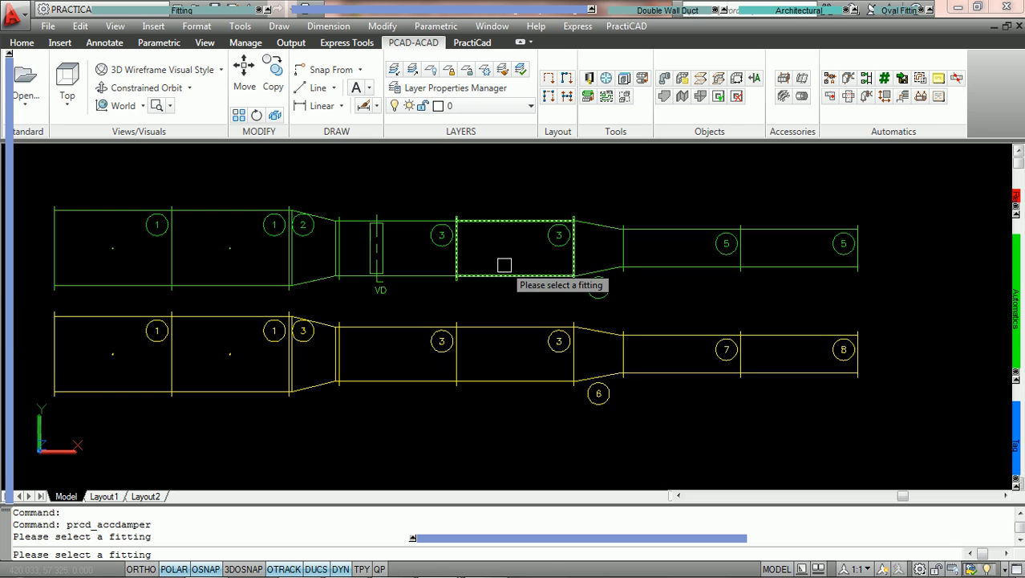
scroll(530, 289, down, 2)
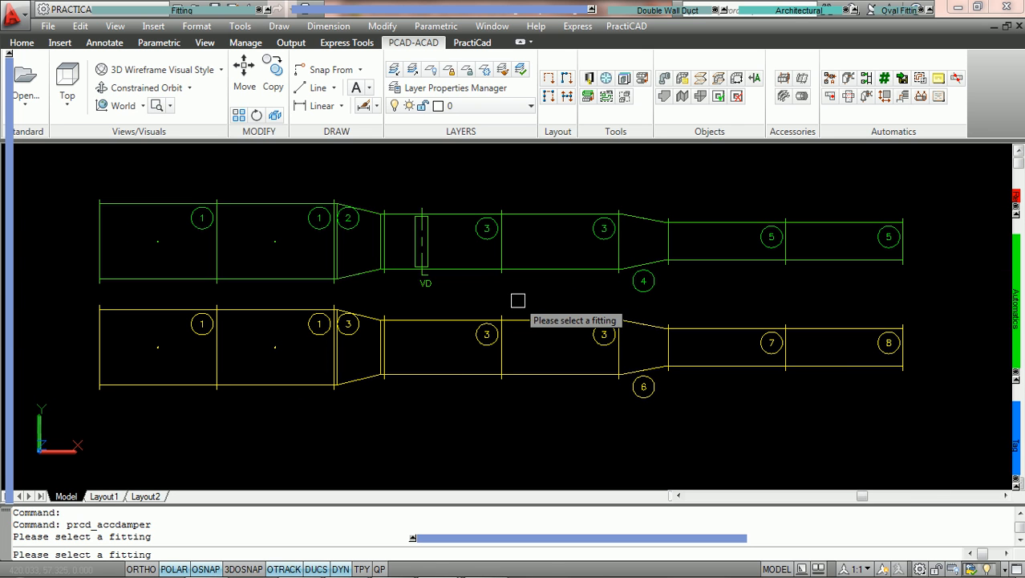